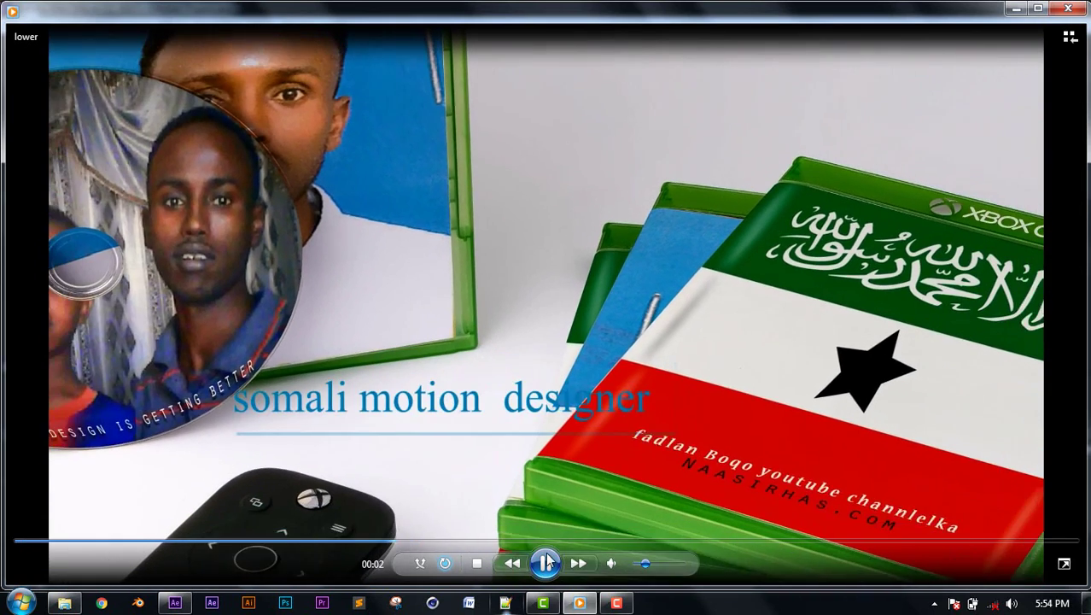
# Pause the example video at 00:03 with the 'somali motion designer' title on screen
pyautogui.click(546, 562)
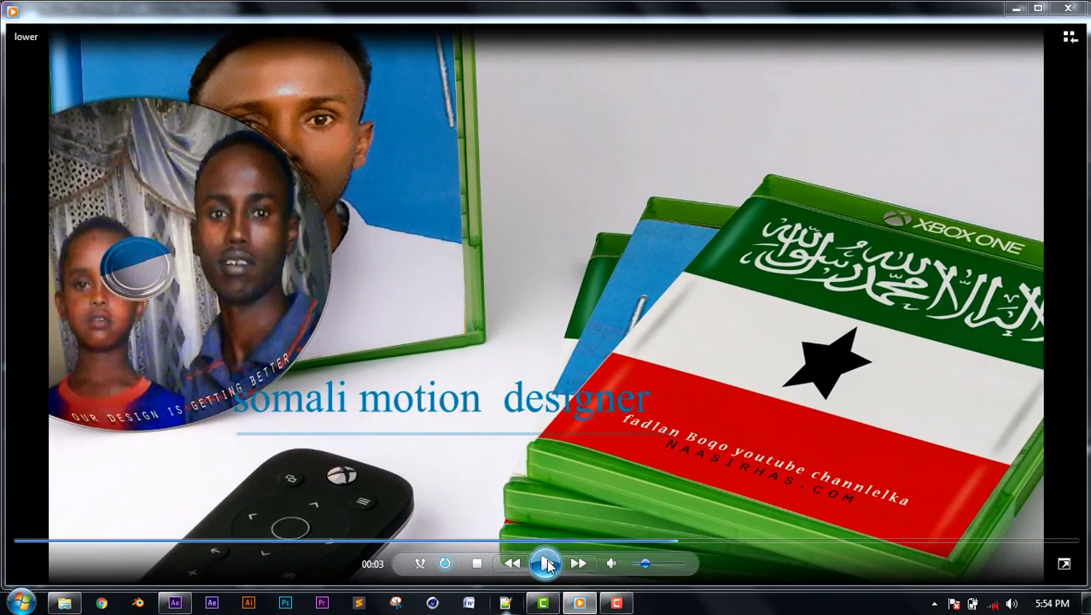
# Create a composition named Main using the HDTV 1080 25 preset
pyautogui.click(175, 603)
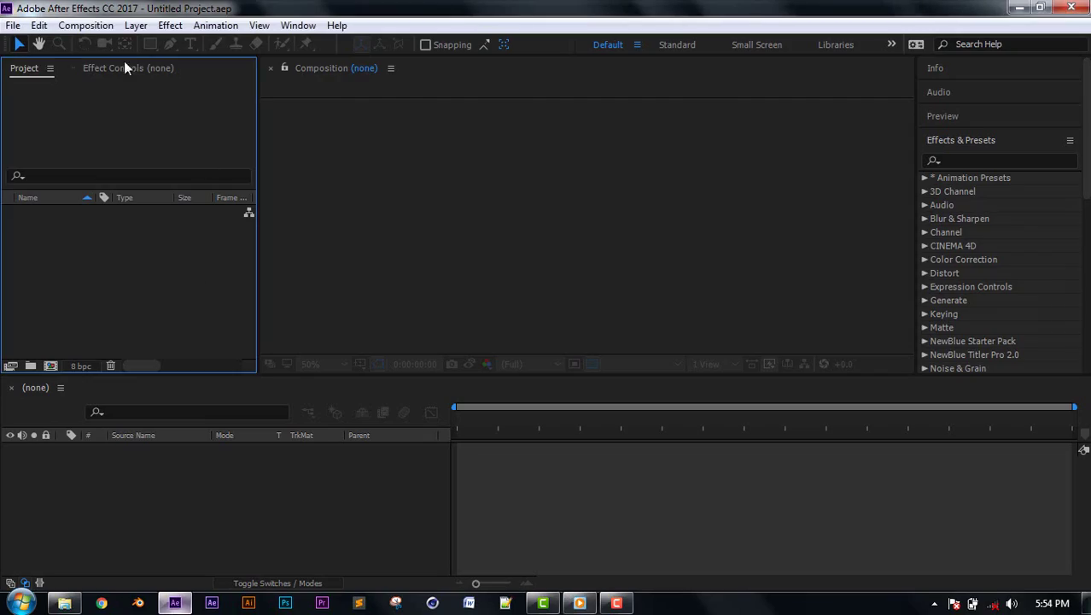
pyautogui.click(85, 25)
pyautogui.click(114, 41)
pyautogui.write('Main')
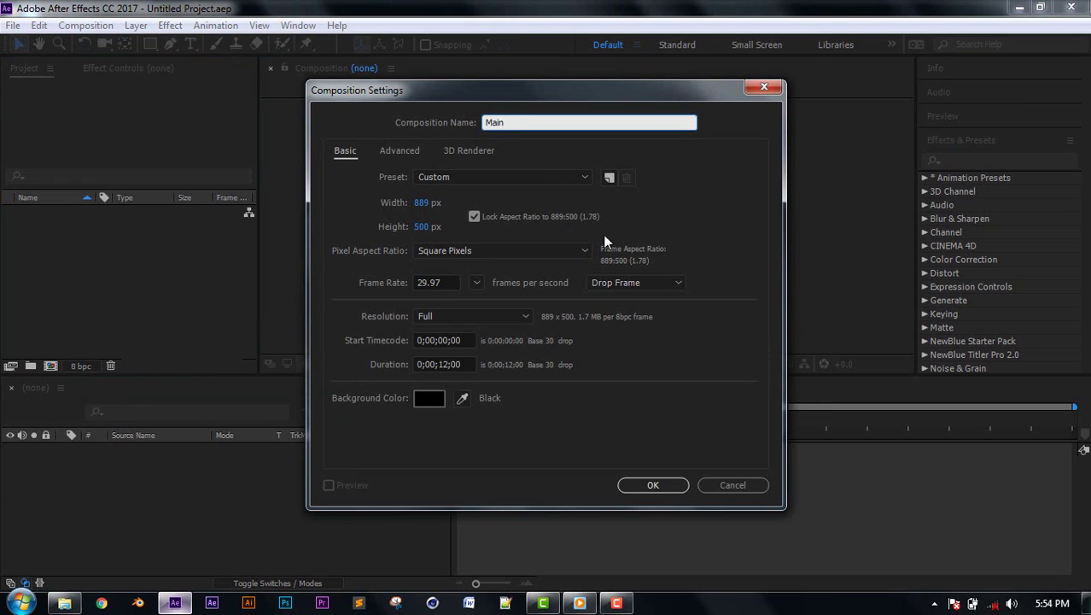
pyautogui.click(585, 177)
pyautogui.click(762, 414)
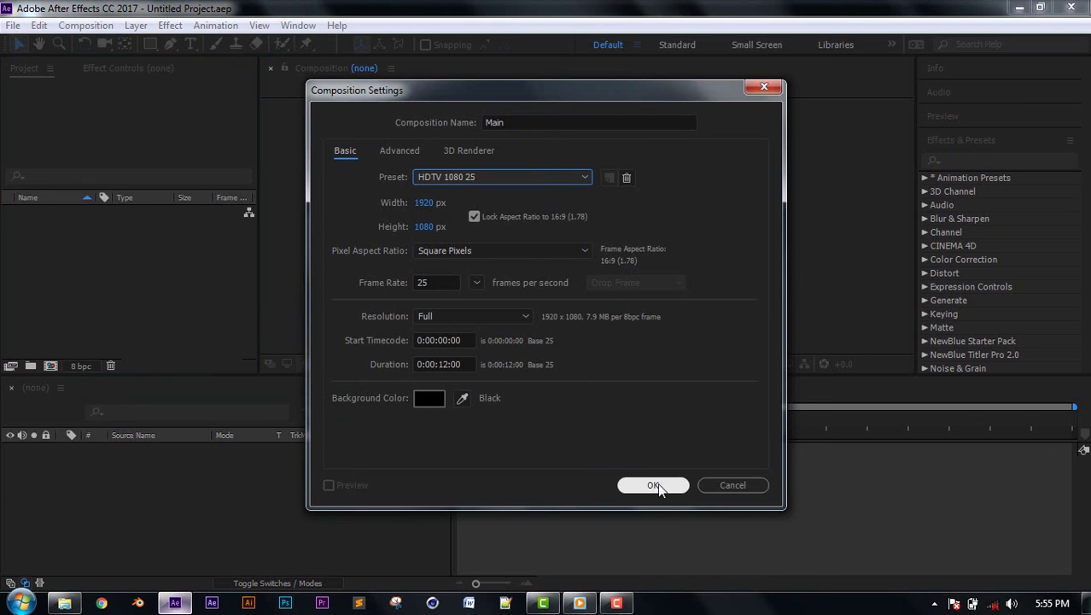
pyautogui.click(654, 485)
# Import mudane ciro.jpg from File Explorer into the After Effects project
pyautogui.scroll(-5, 450, 195)
pyautogui.scroll(2, 450, 196)
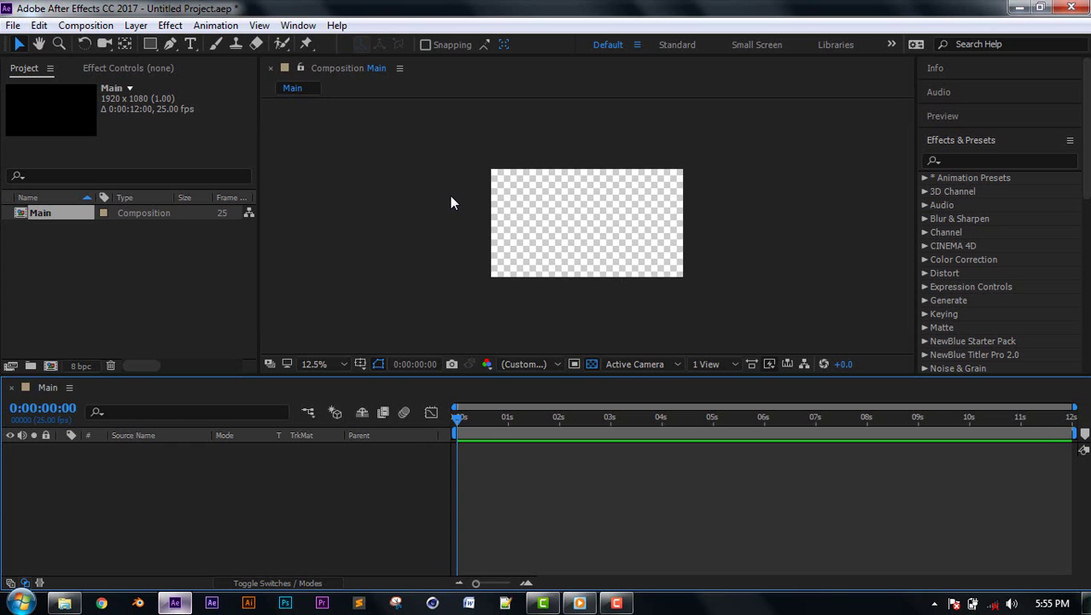
pyautogui.scroll(1, 450, 195)
pyautogui.click(1018, 8)
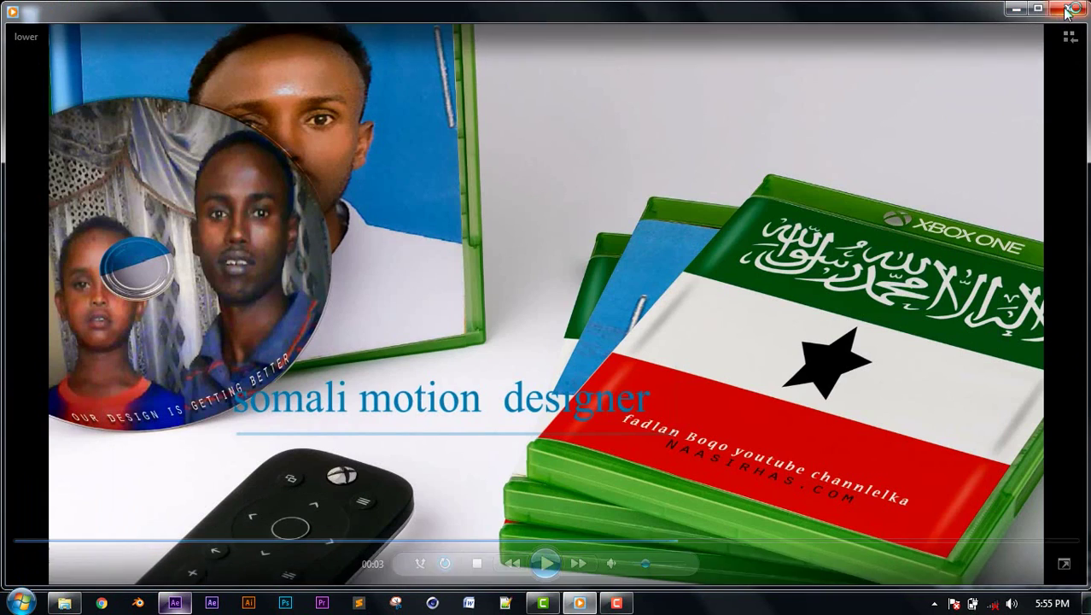
pyautogui.click(973, 12)
pyautogui.press('super+e')
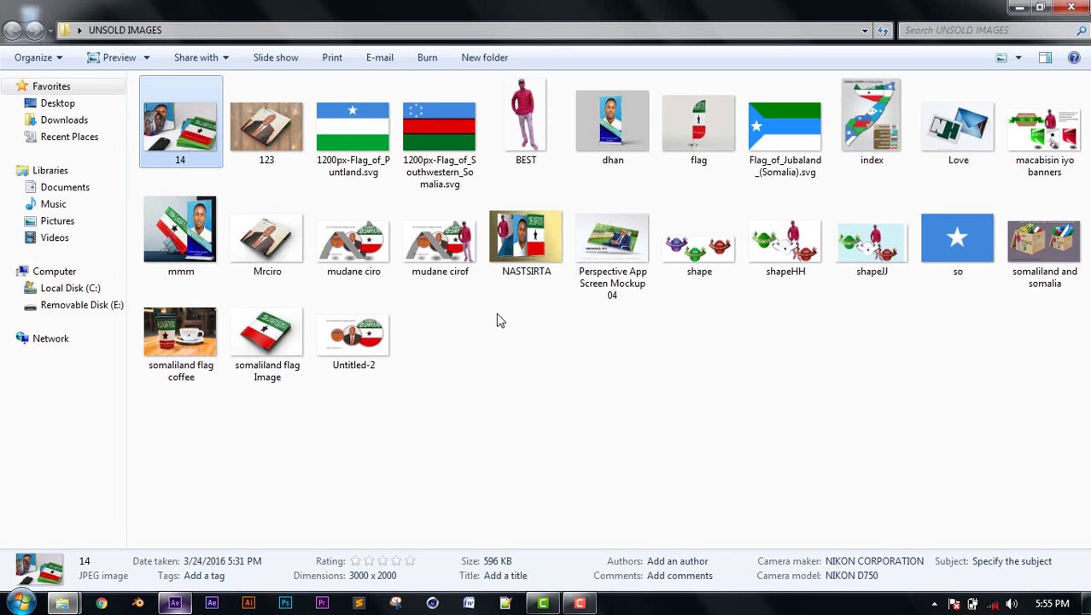
pyautogui.click(181, 231)
pyautogui.moveTo(353, 239)
pyautogui.mouseDown()
pyautogui.moveTo(176, 592)
pyautogui.moveTo(160, 303)
pyautogui.mouseUp()
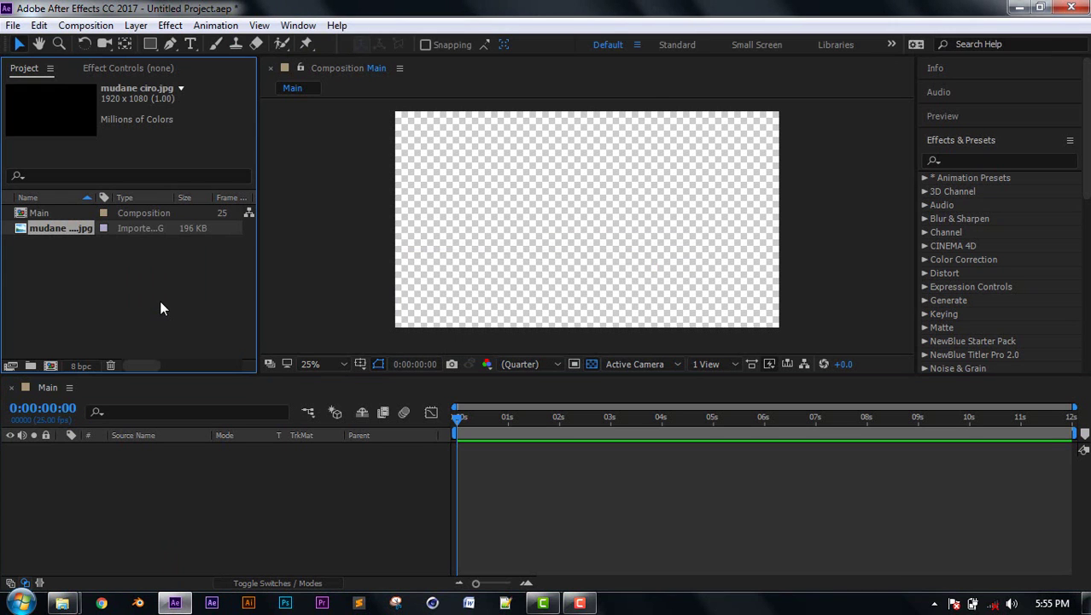
# Make a composition from mudane ciro.jpg and keyframe the image's Scale from 0 s to 5 s
pyautogui.moveTo(61, 228); pyautogui.dragTo(48, 366)
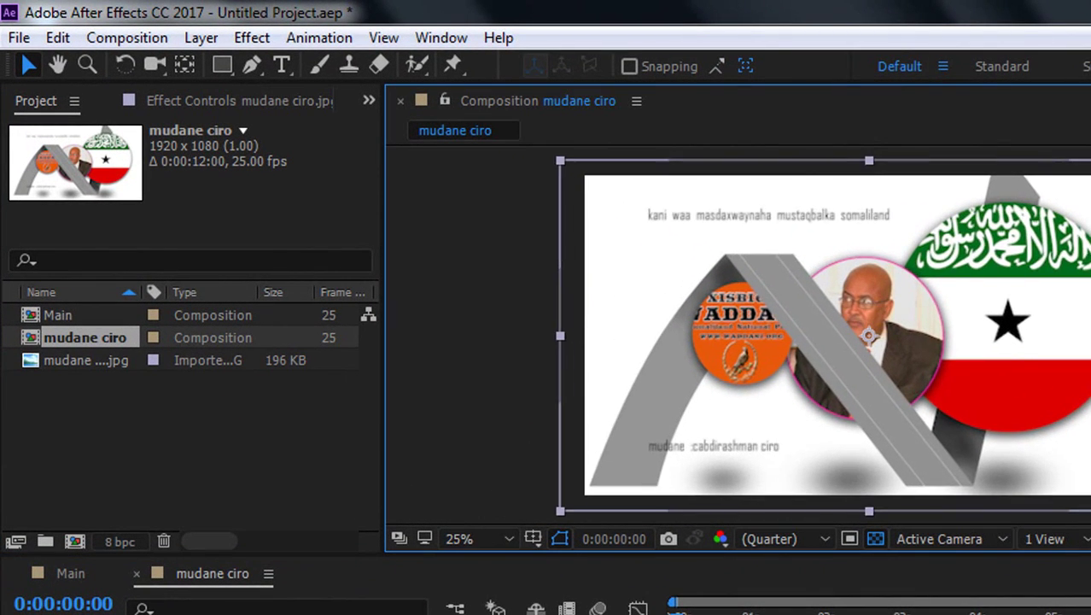
pyautogui.hotkey('ctrl', 'alt', 'shift', 'h')
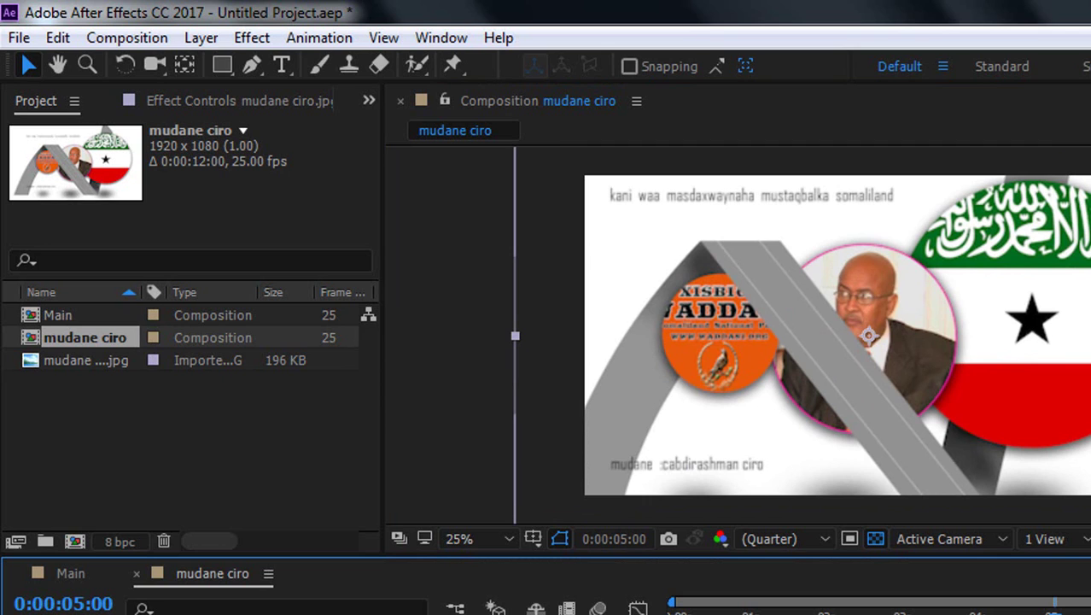
pyautogui.press('space')
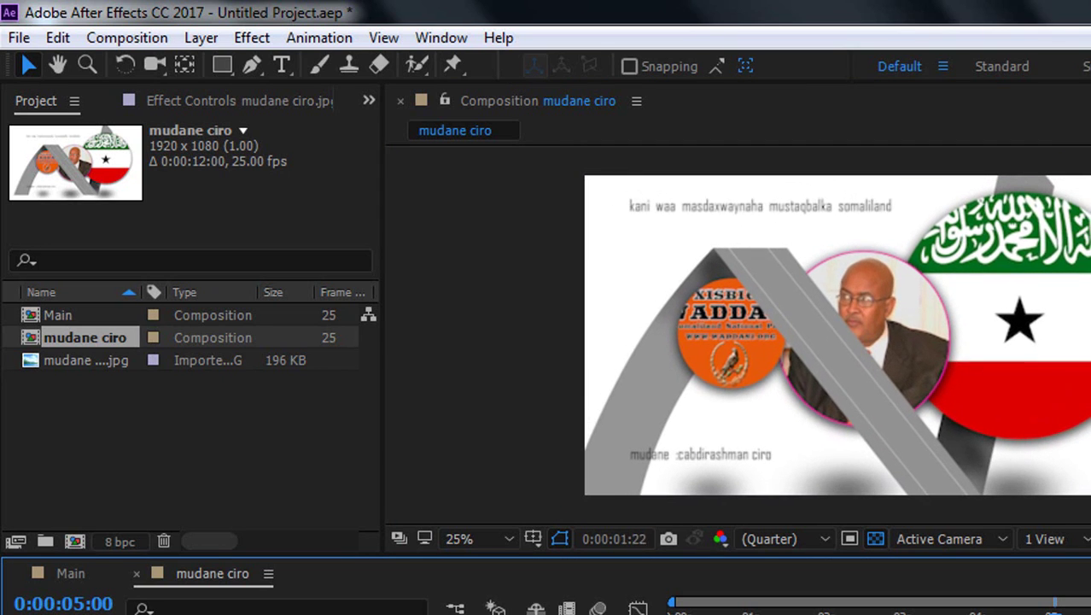
pyautogui.press('space')
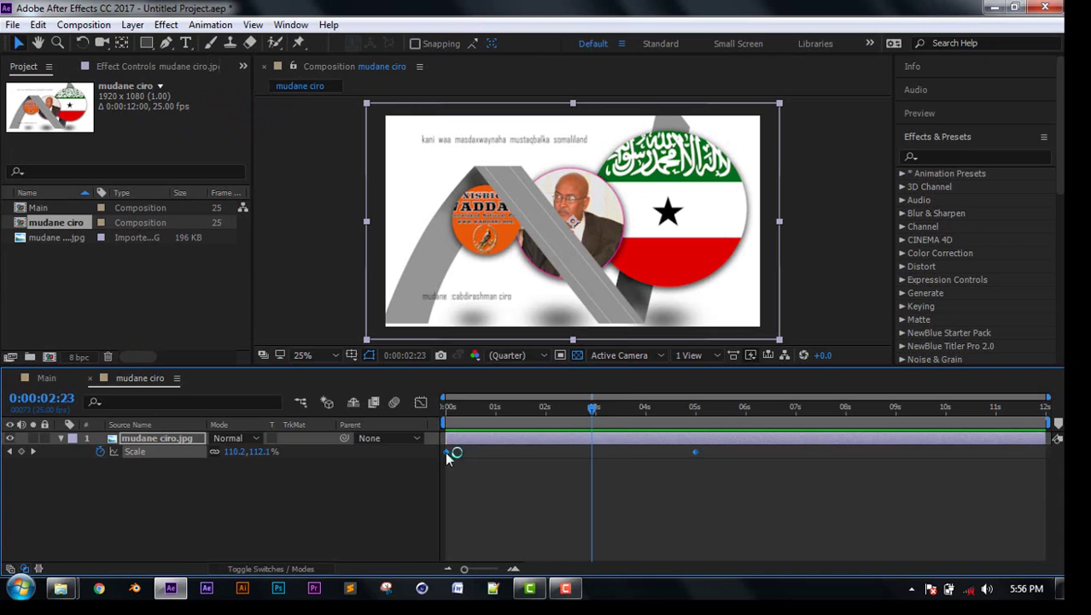
# Apply Easy Ease to the two Scale keyframes
pyautogui.rightClick(446, 451)
pyautogui.moveTo(682, 440)
pyautogui.click(665, 484)
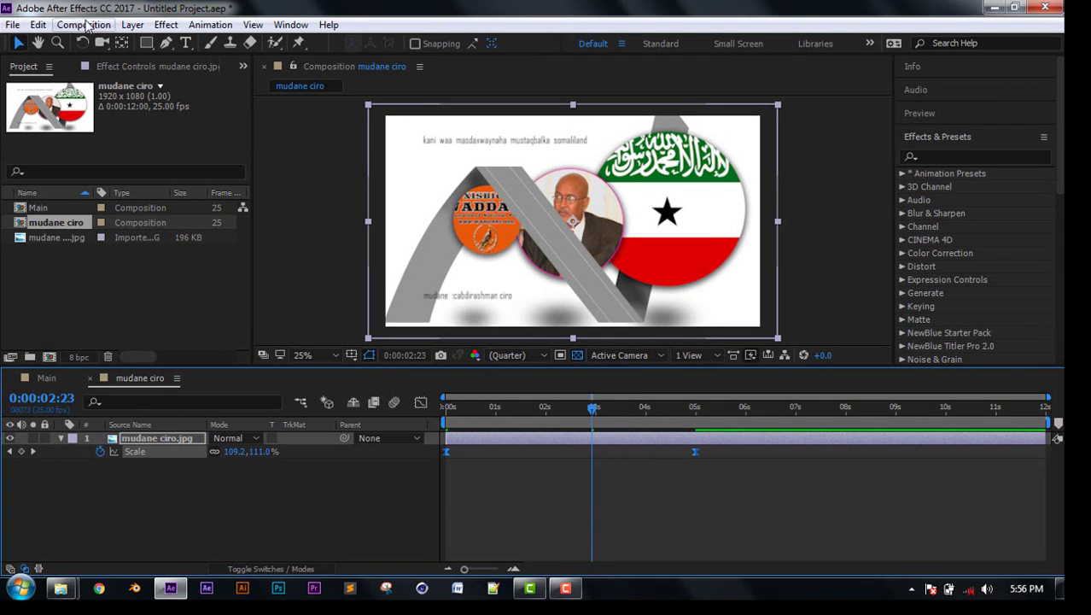
pyautogui.click(84, 25)
pyautogui.click(102, 35)
# Set the new Comp 1 to 889×500 and confirm its settings
pyautogui.doubleClick(414, 220)
pyautogui.write('500')
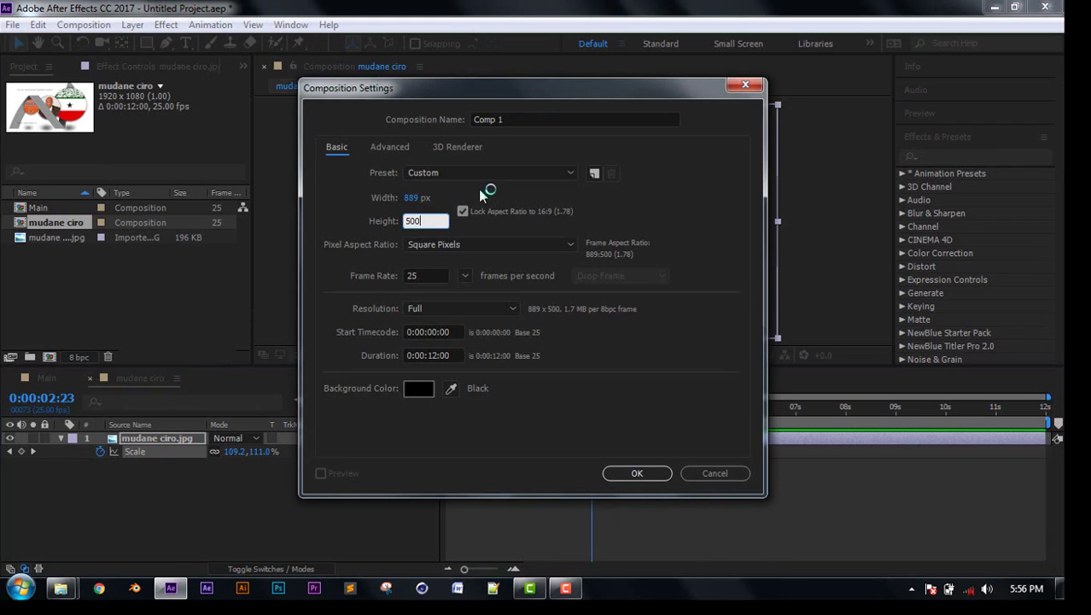
pyautogui.press('Return')
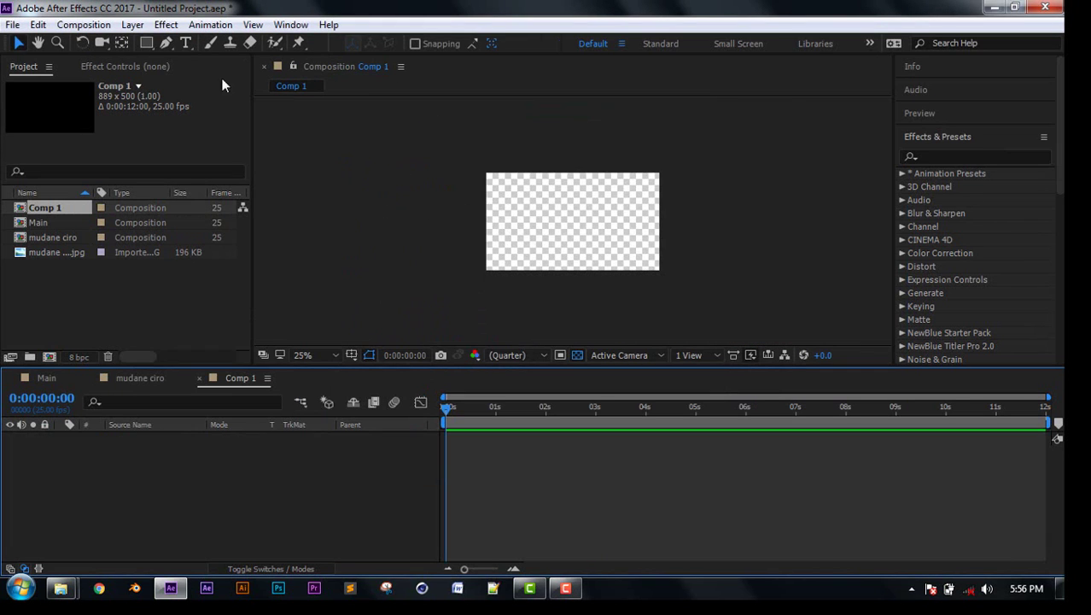
# Show the Title/Action Safe guides and draw a red rectangle at the comp centre
pyautogui.click(146, 44)
pyautogui.click(354, 357)
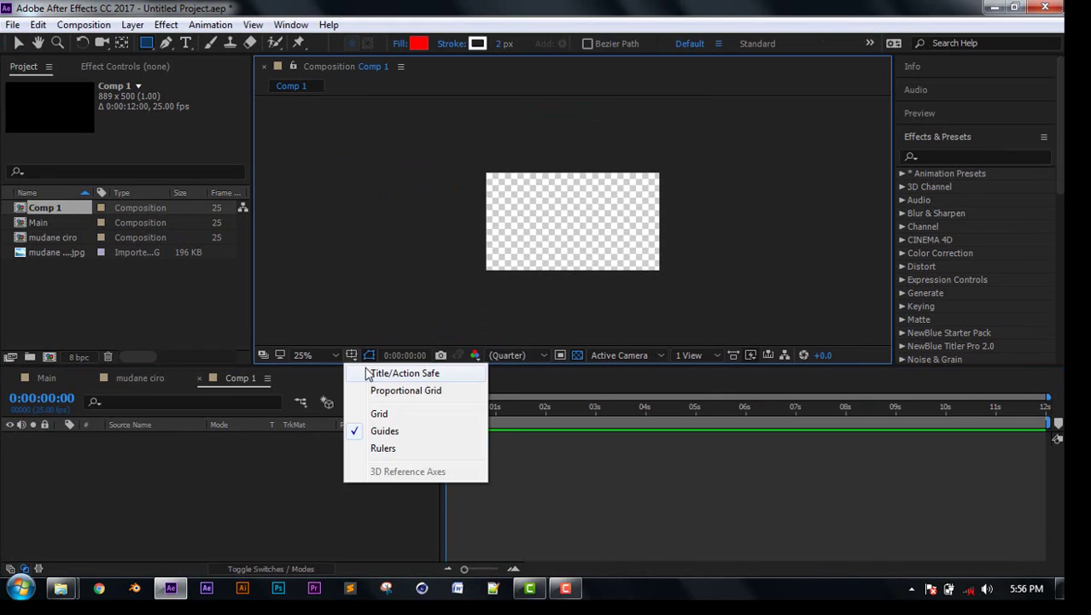
pyautogui.click(379, 373)
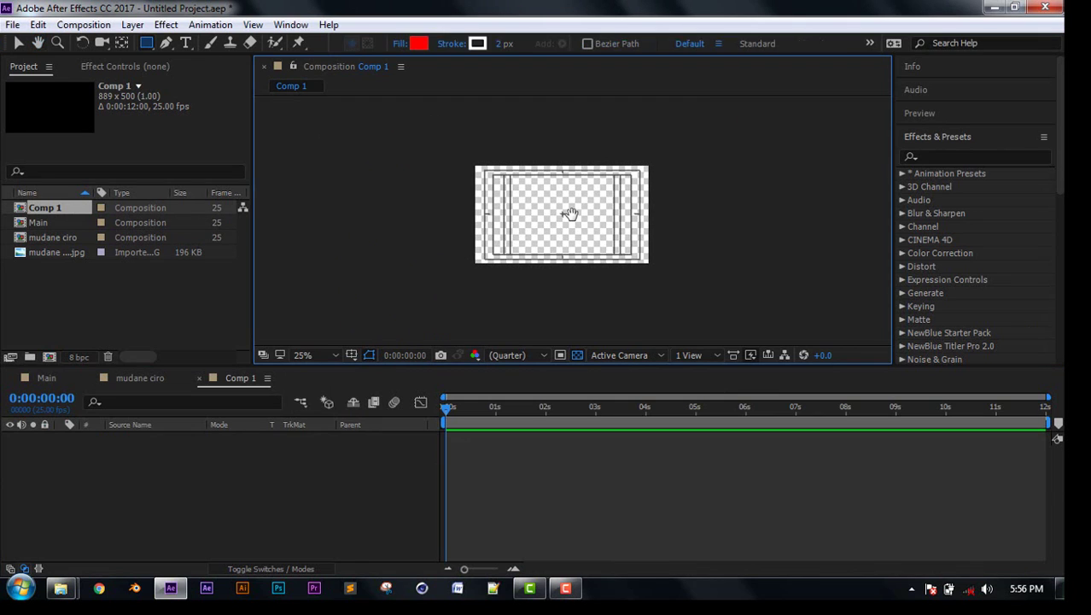
pyautogui.scroll(2, 534, 223)
pyautogui.moveTo(551, 206); pyautogui.dragTo(577, 227)
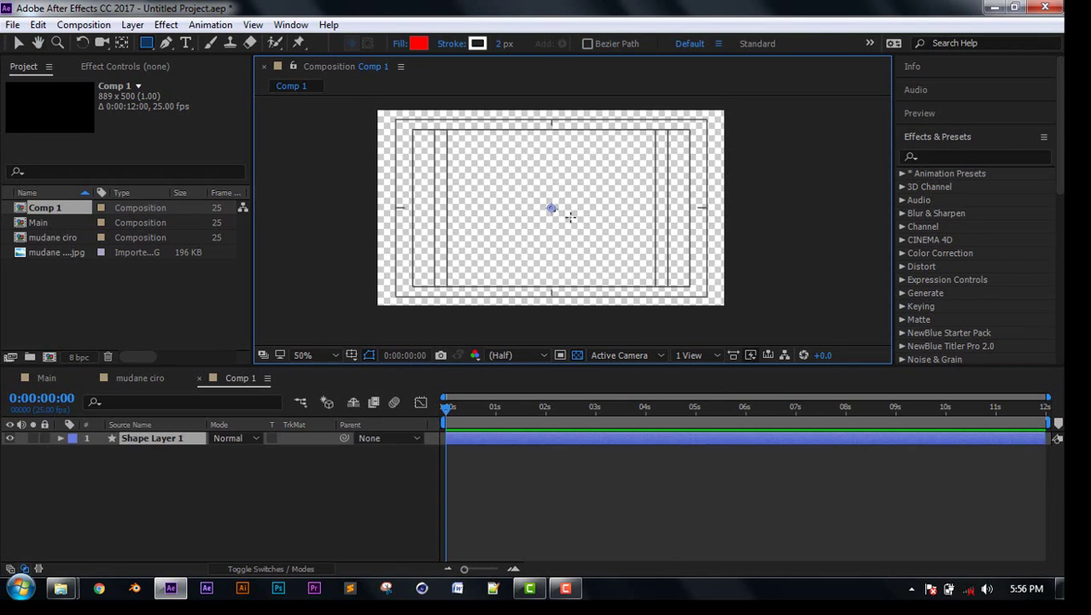
# Auto-trace the rectangle, turn off the transparency grid, and delete Shape Layer 1
pyautogui.click(133, 25)
pyautogui.click(256, 568)
pyautogui.click(576, 417)
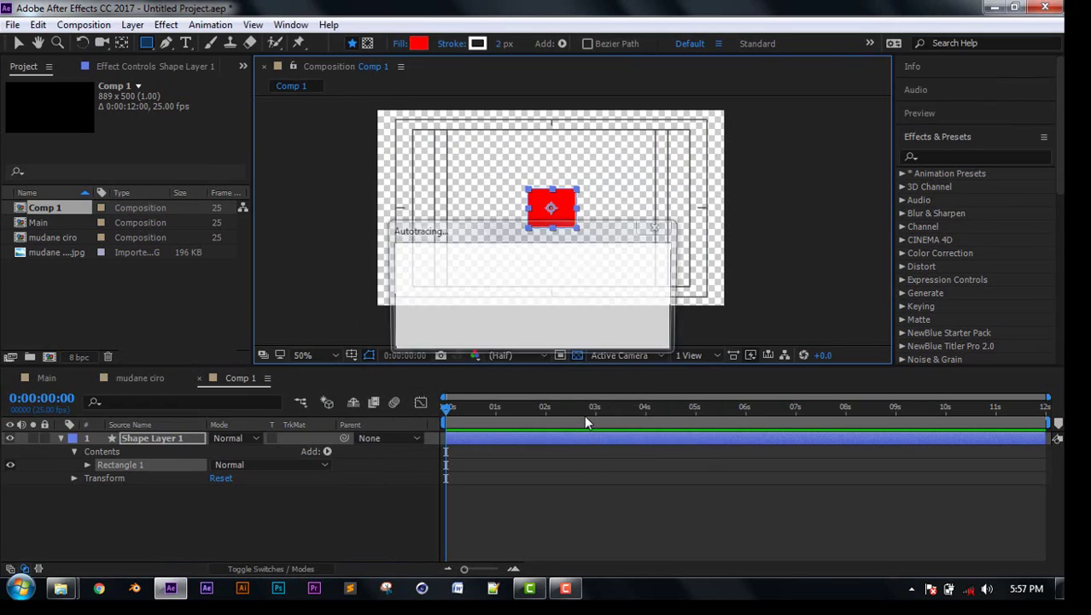
pyautogui.click(577, 355)
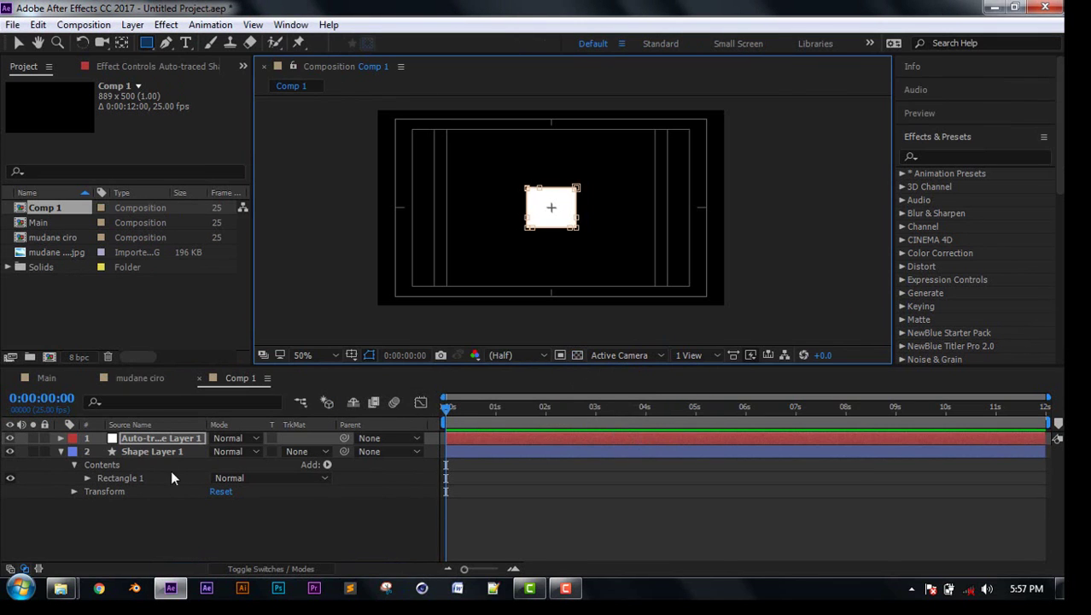
pyautogui.click(164, 450)
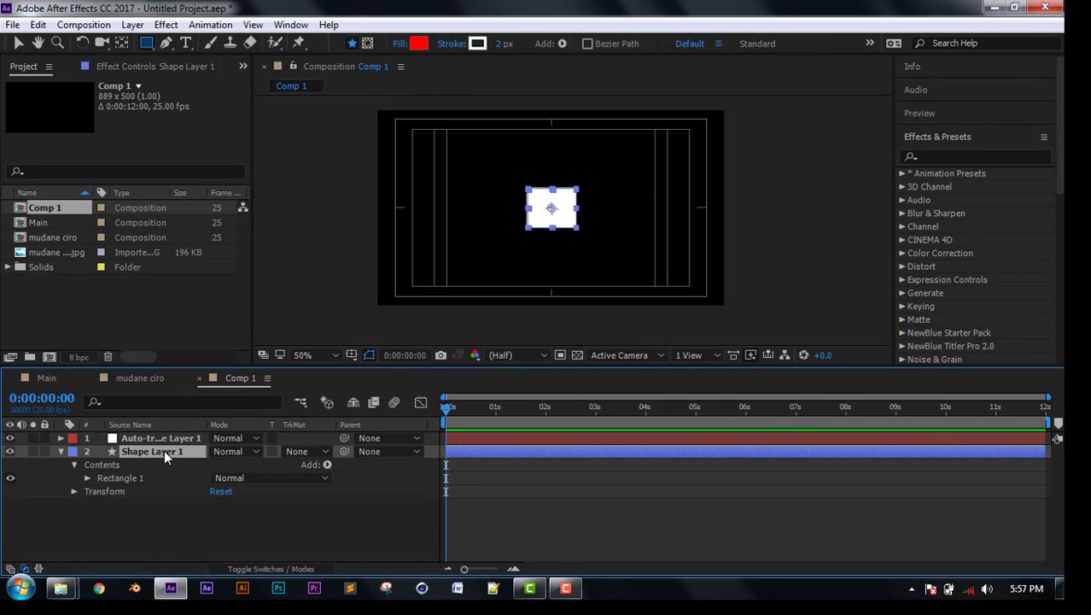
pyautogui.press('Delete')
pyautogui.click(93, 443)
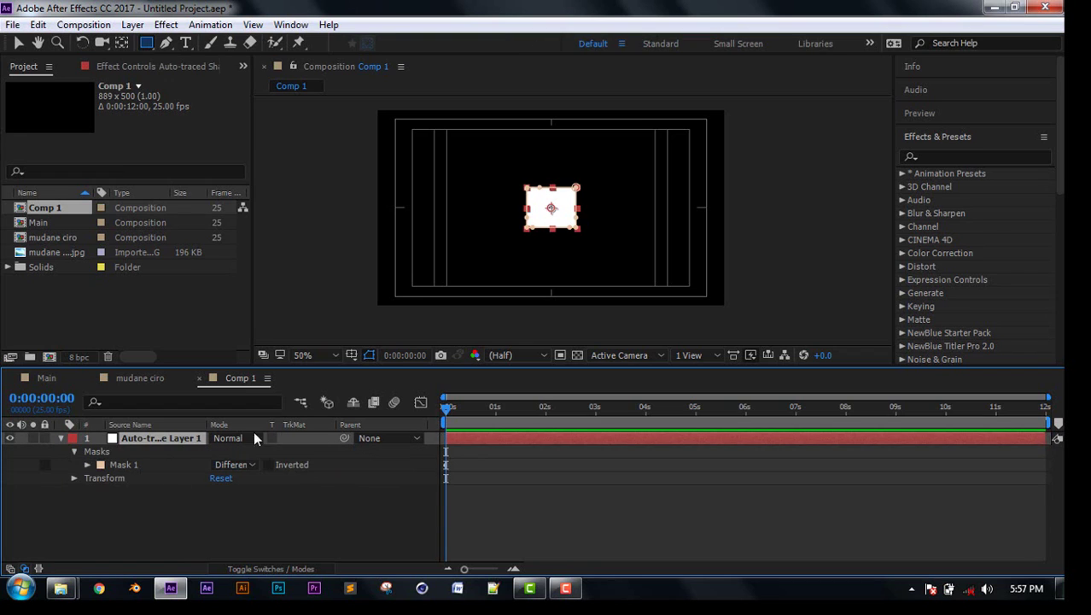
# At 1 second, reset Mask 1's path to an ellipse
pyautogui.click(87, 464)
pyautogui.click(496, 416)
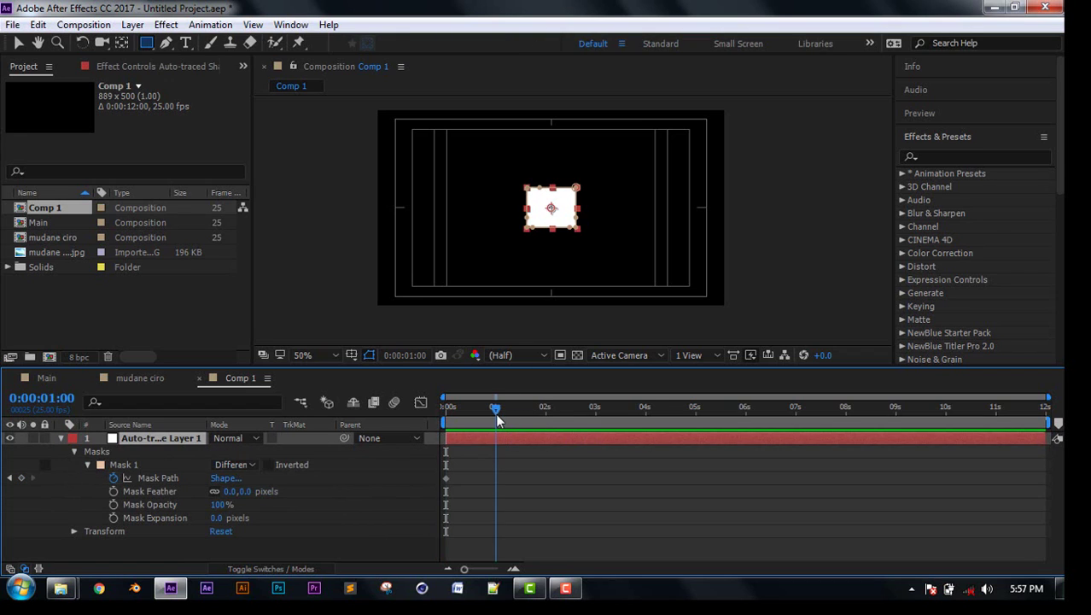
pyautogui.click(226, 478)
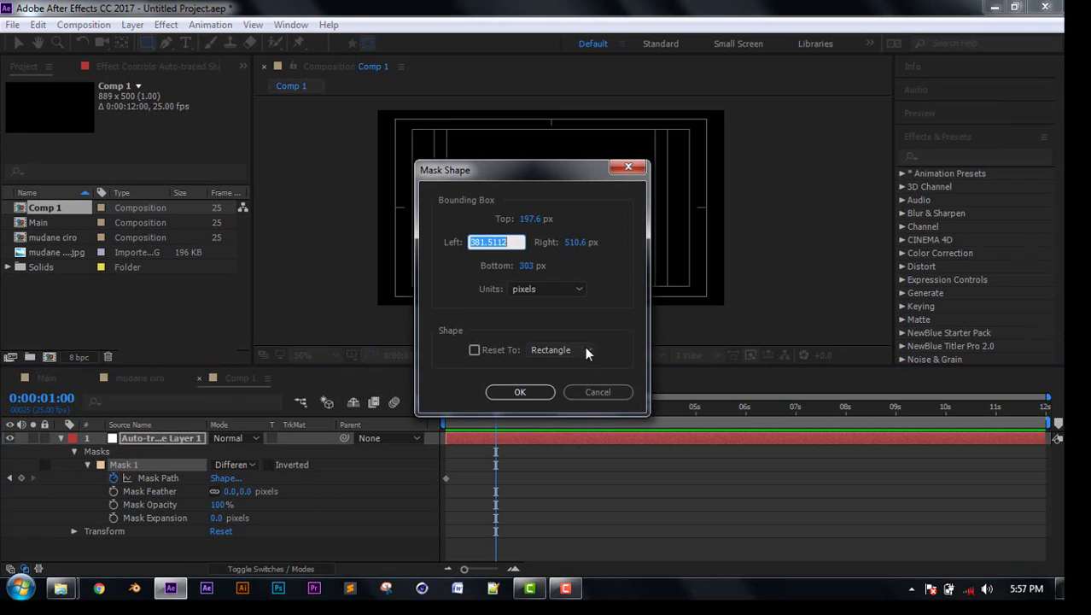
pyautogui.click(583, 350)
pyautogui.click(572, 382)
pyautogui.click(530, 391)
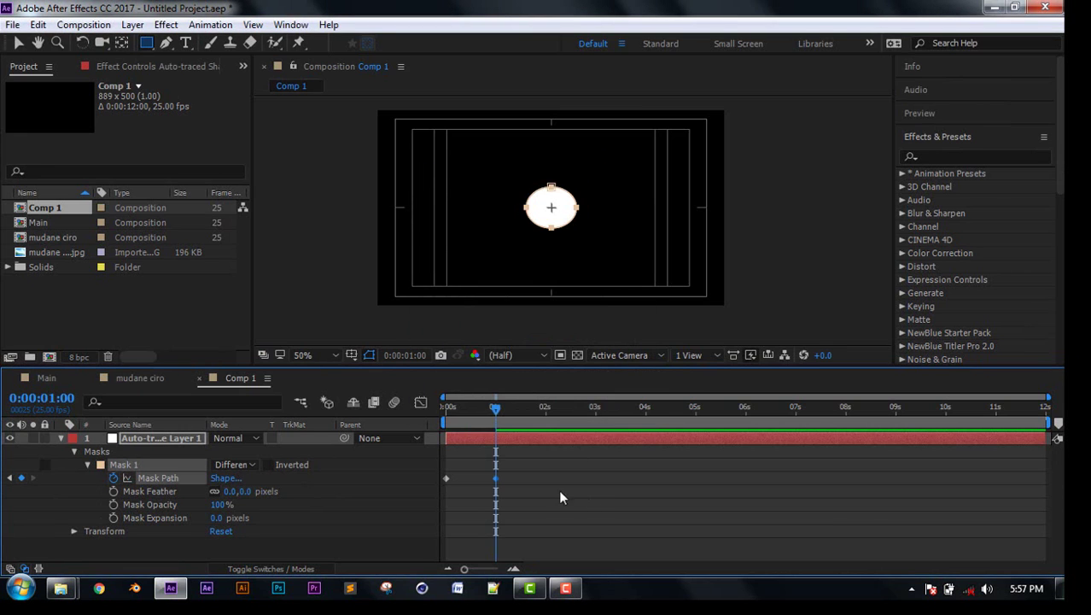
# Easy-ease the Mask Path keyframes and sharpen the ease into a narrow speed-graph spike
pyautogui.rightClick(445, 478)
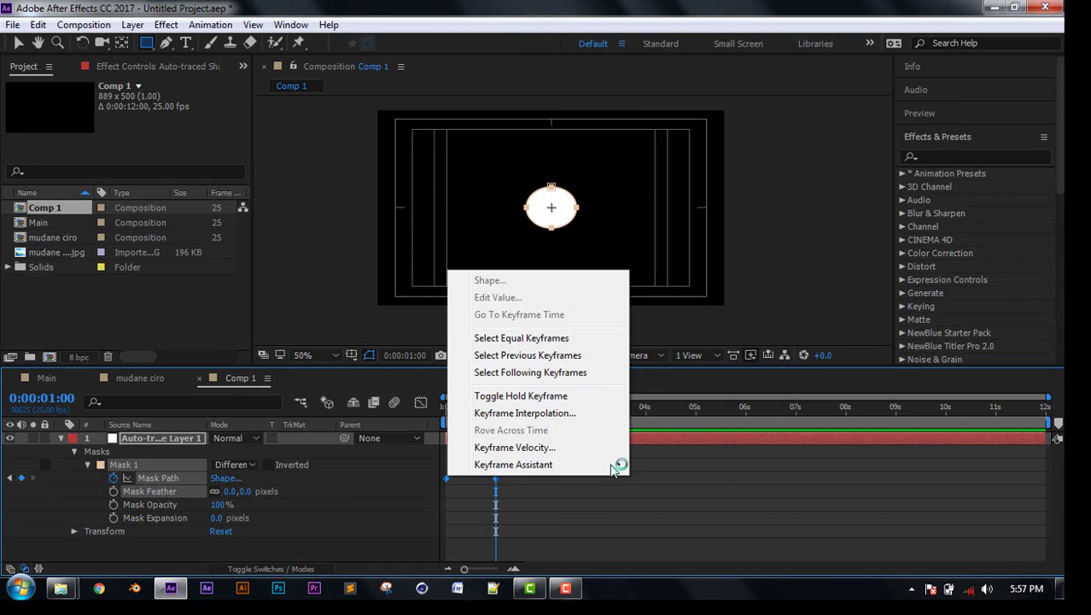
pyautogui.moveTo(601, 460)
pyautogui.click(670, 353)
pyautogui.click(421, 402)
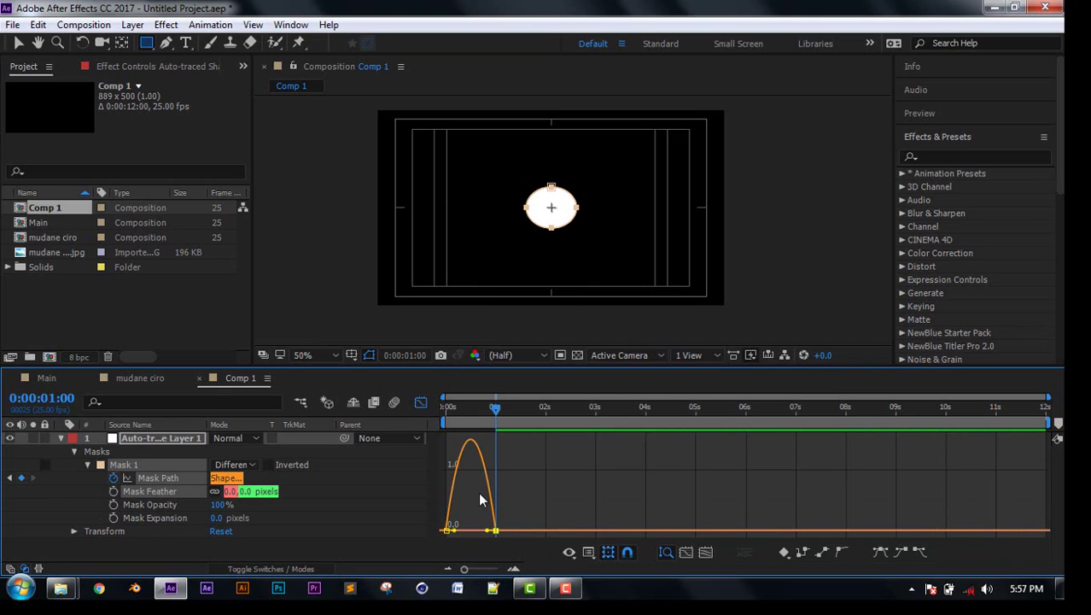
pyautogui.rightClick(480, 503)
pyautogui.click(492, 521)
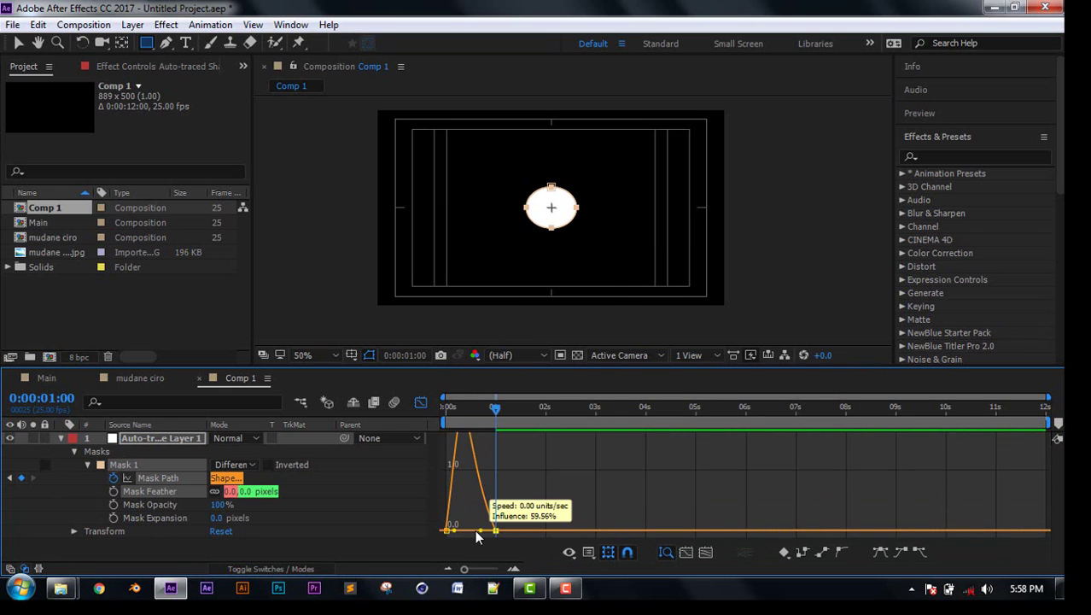
pyautogui.moveTo(491, 529); pyautogui.dragTo(471, 530)
pyautogui.click(421, 402)
# Preview the mask animation and shift both Mask Path keyframes later in time
pyautogui.press('space')
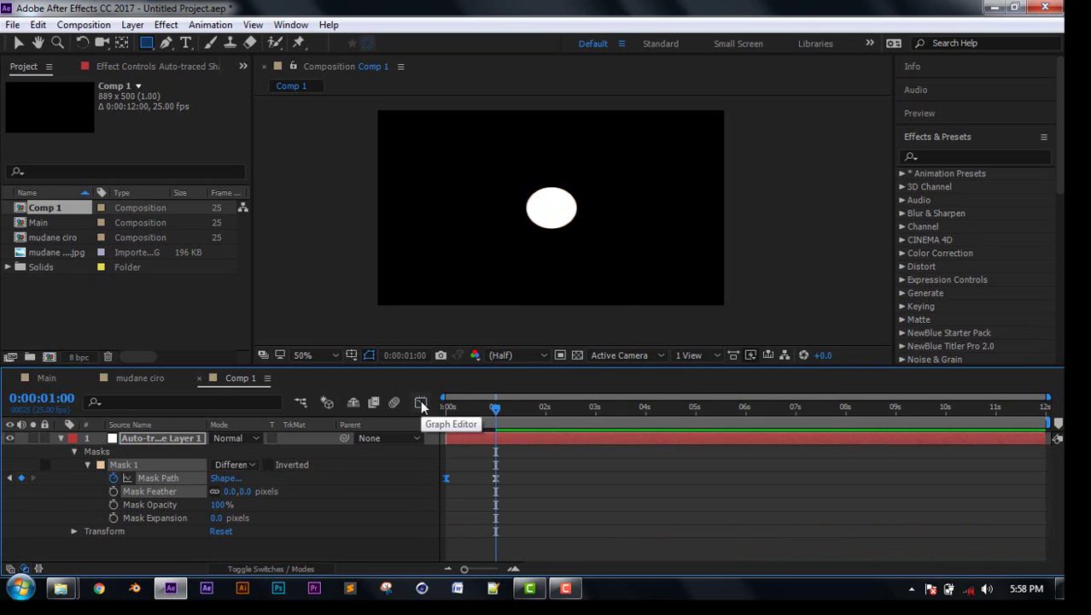
pyautogui.press('space')
pyautogui.keyDown('shift'); pyautogui.click(496, 477); pyautogui.keyUp('shift')
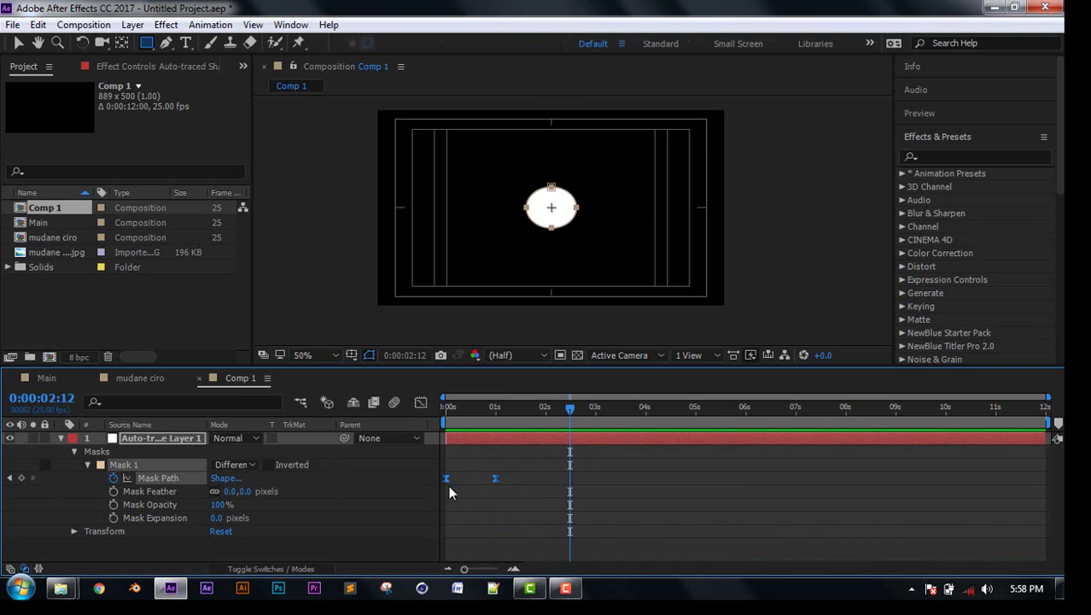
pyautogui.moveTo(495, 477)
pyautogui.mouseDown()
pyautogui.moveTo(558, 468)
pyautogui.moveTo(497, 470)
pyautogui.mouseUp()
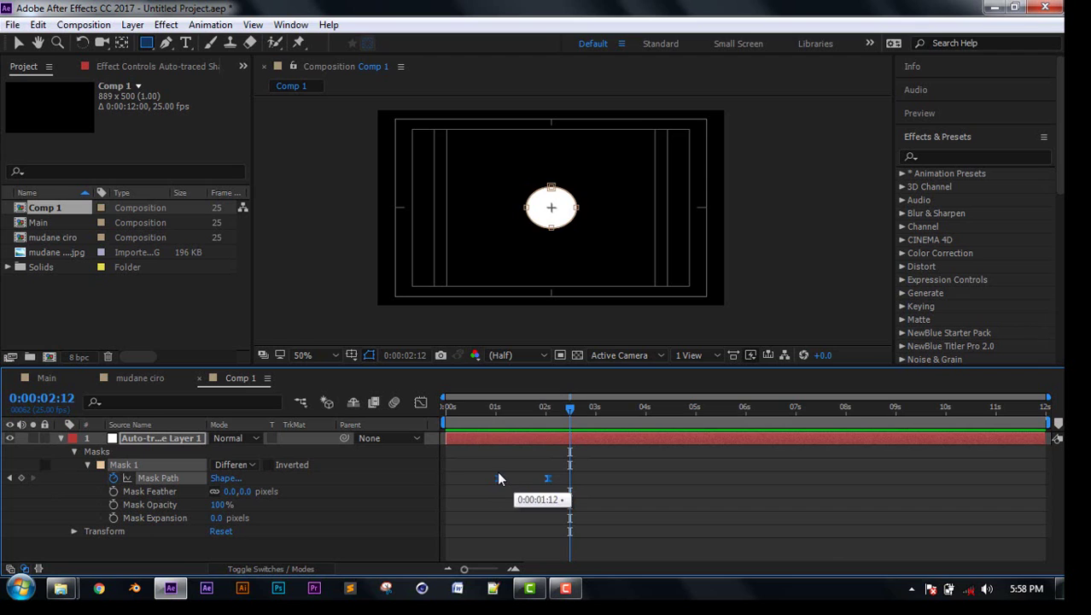
# Keyframe the layer's Scale at 0% at 0 s and 100% at 1 s
pyautogui.click(450, 410)
pyautogui.click(73, 530)
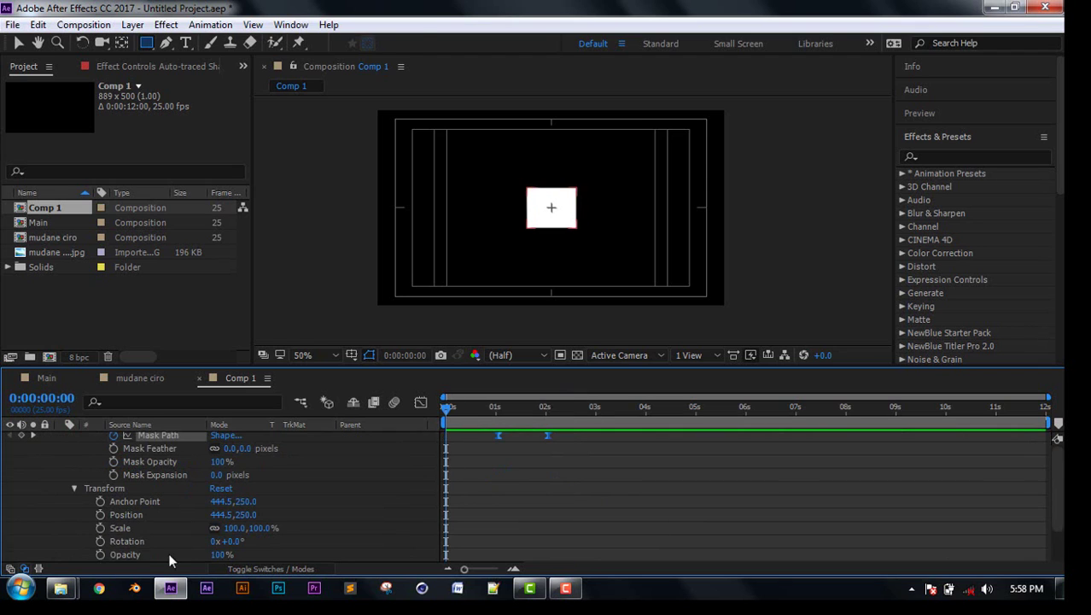
pyautogui.click(101, 526)
pyautogui.click(230, 528)
pyautogui.write('0')
pyautogui.press('Return')
pyautogui.click(496, 413)
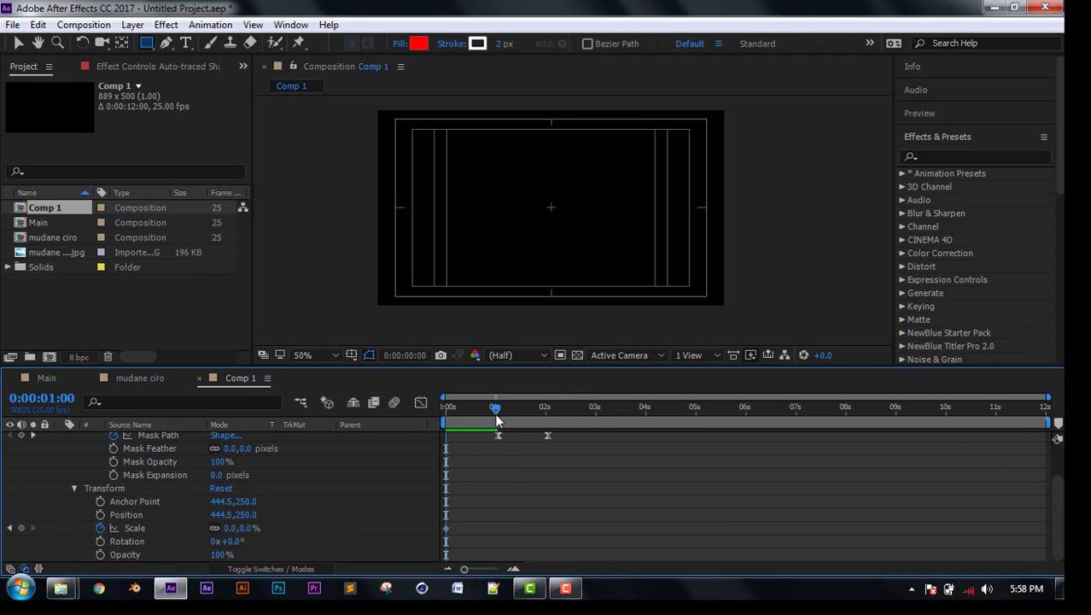
pyautogui.press('Return')
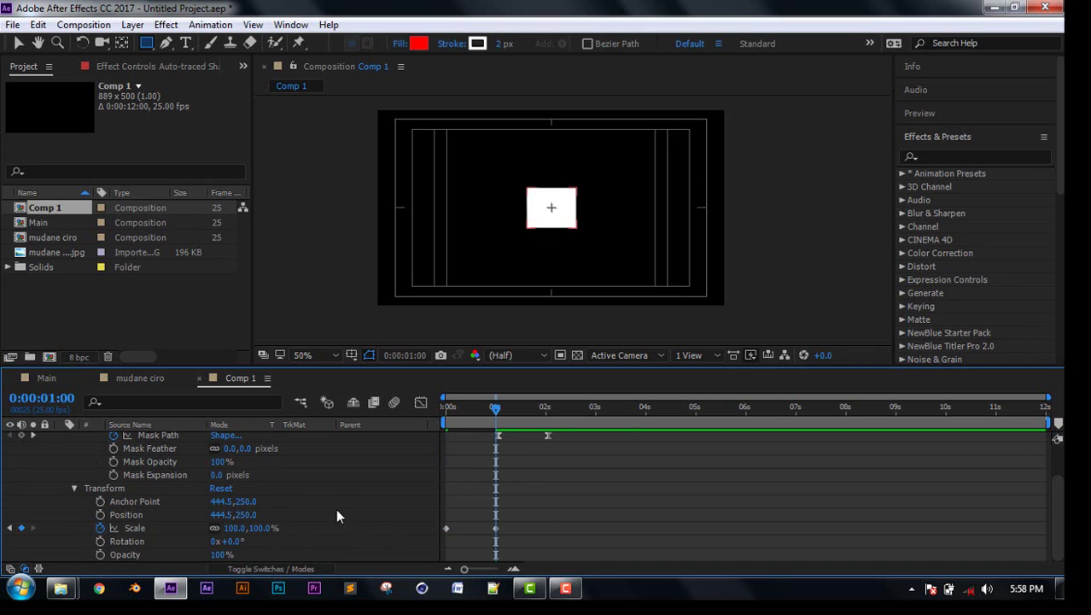
# Apply Easy Ease to both Scale keyframes, check the speed graph, and preview
pyautogui.moveTo(535, 511); pyautogui.dragTo(425, 543)
pyautogui.rightClick(446, 528)
pyautogui.moveTo(581, 516)
pyautogui.click(670, 413)
pyautogui.hotkey('shift', 'F3')
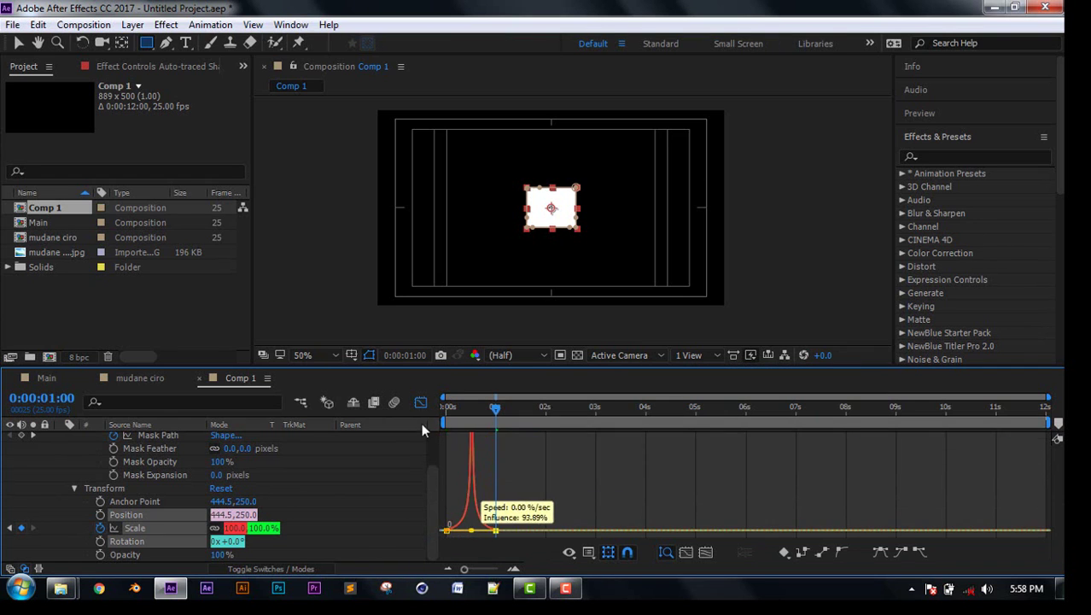
pyautogui.hotkey('shift', 'F3')
pyautogui.press('space')
pyautogui.press('space')
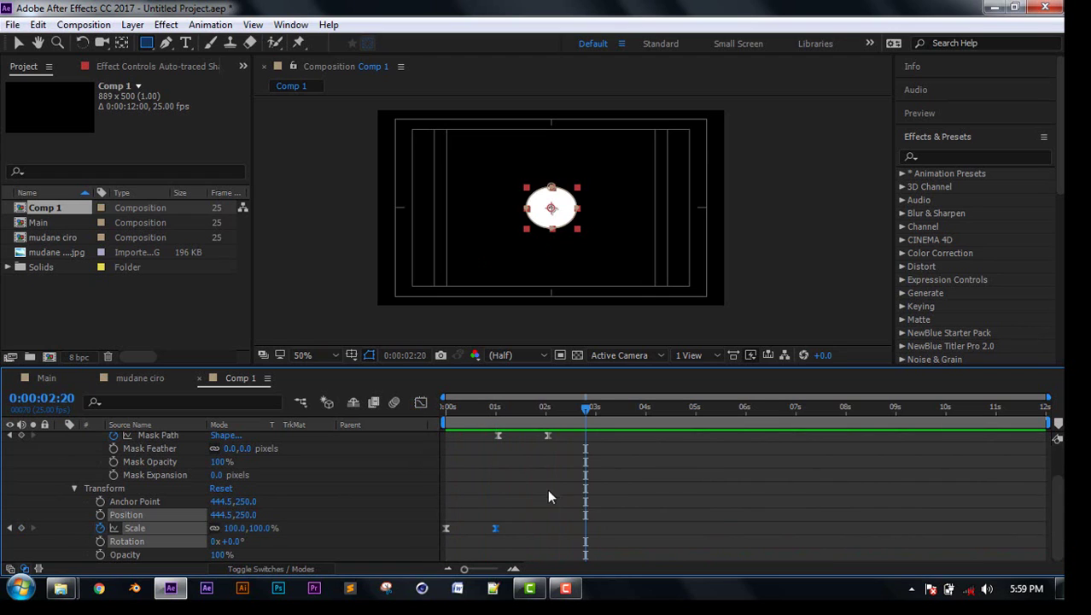
# At 3 seconds, reset the Mask Path shape to a Rectangle
pyautogui.click(75, 487)
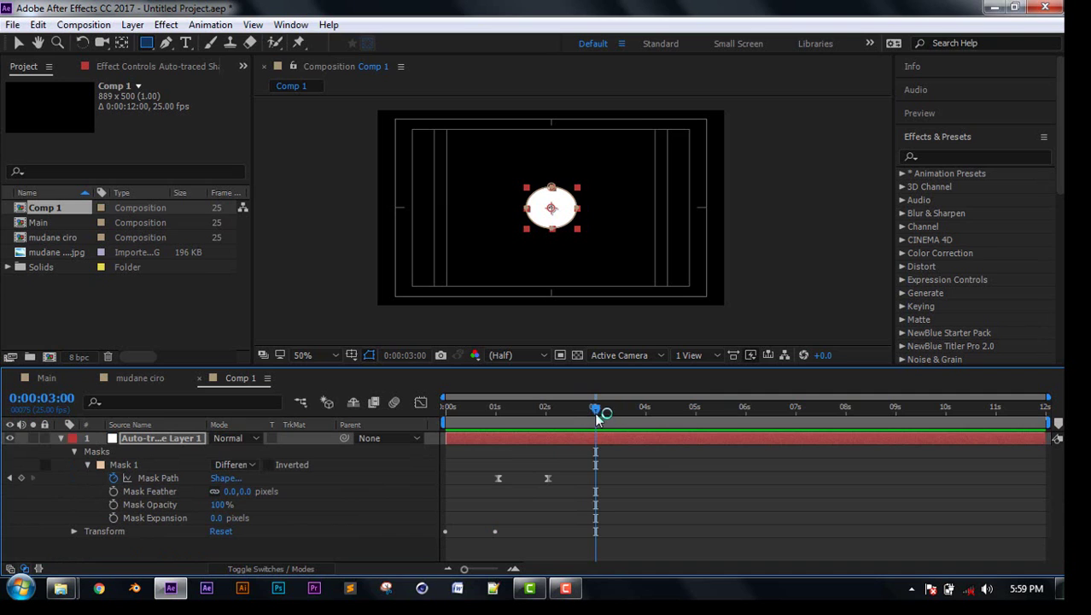
pyautogui.click(227, 478)
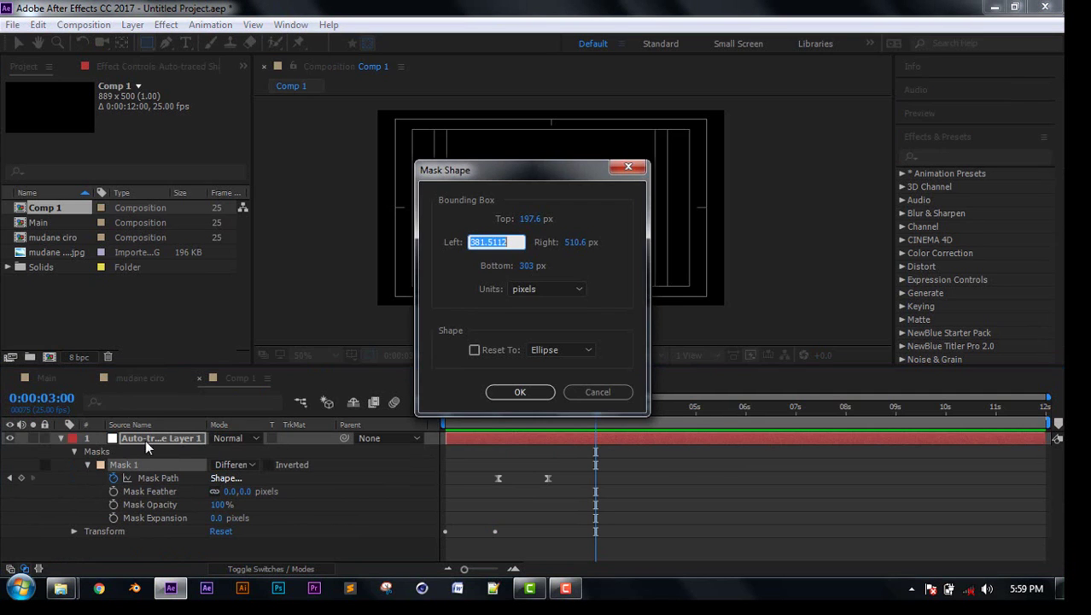
pyautogui.click(577, 394)
pyautogui.click(226, 478)
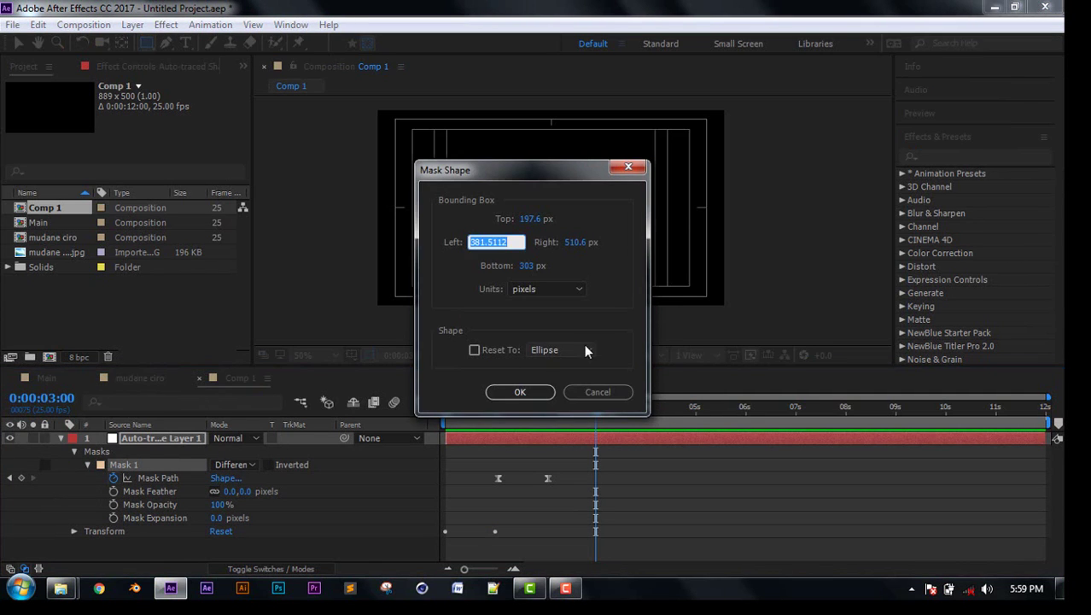
pyautogui.click(561, 350)
pyautogui.click(588, 395)
pyautogui.click(587, 395)
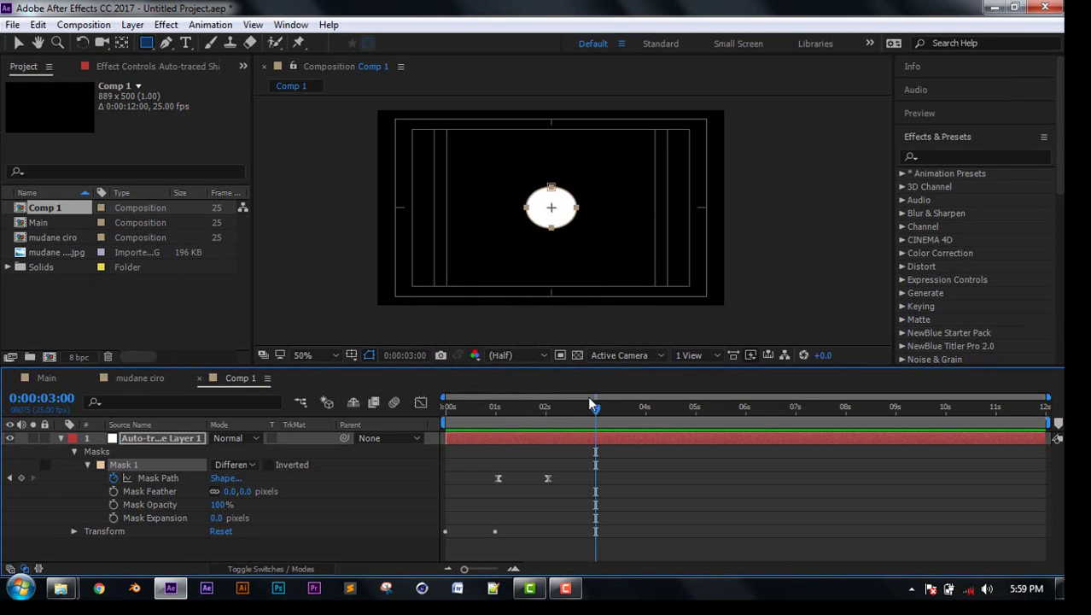
pyautogui.click(226, 478)
pyautogui.click(568, 350)
pyautogui.click(573, 368)
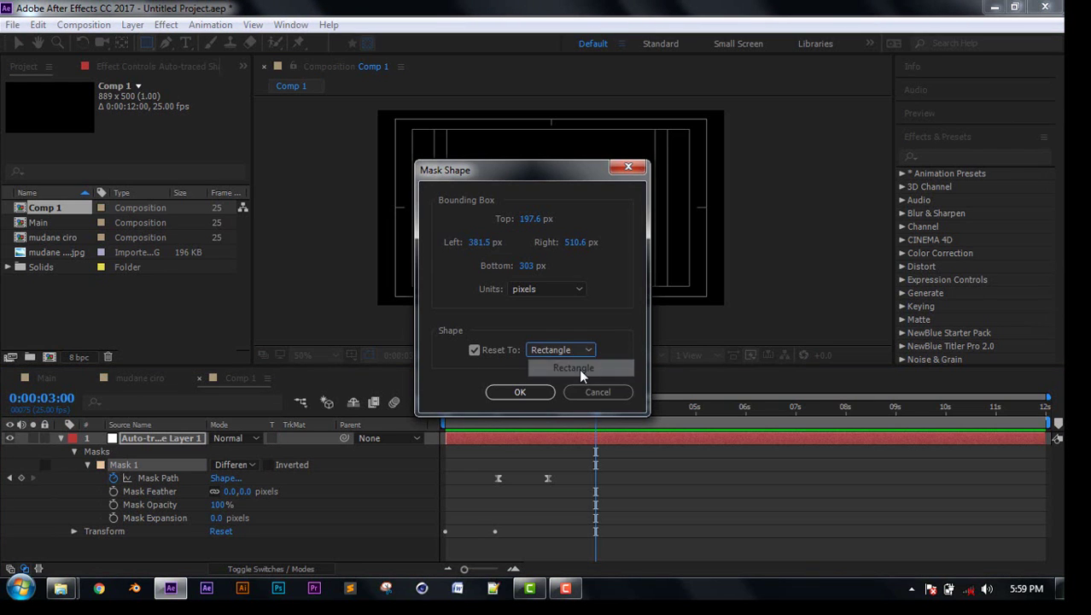
pyautogui.click(543, 397)
# Preview the square-ellipse-square mask animation around the 3-second mark
pyautogui.press('space')
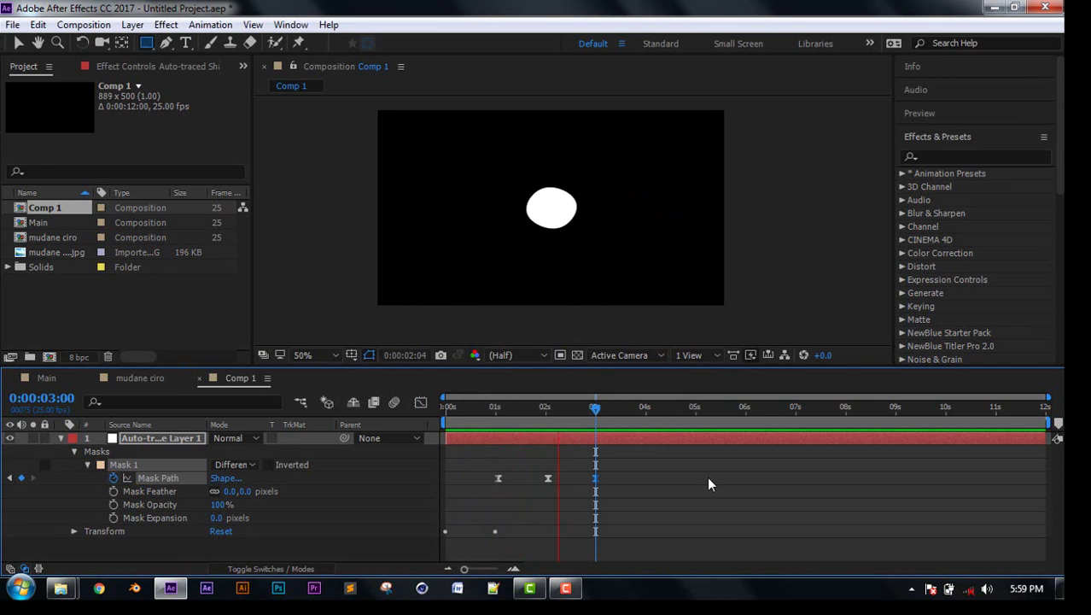
pyautogui.click(594, 408)
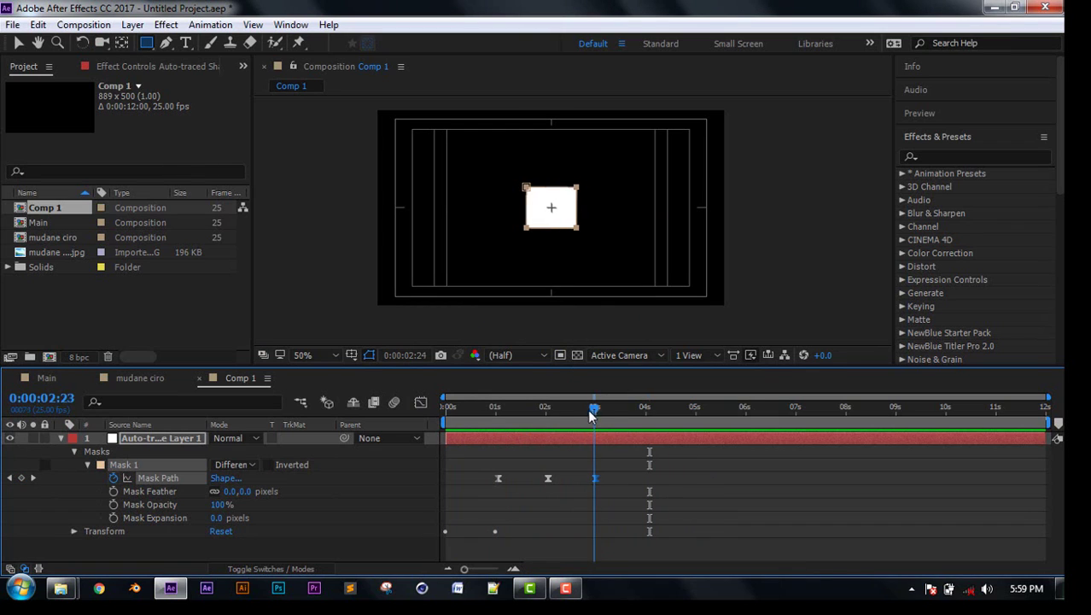
pyautogui.moveTo(589, 414); pyautogui.dragTo(595, 414)
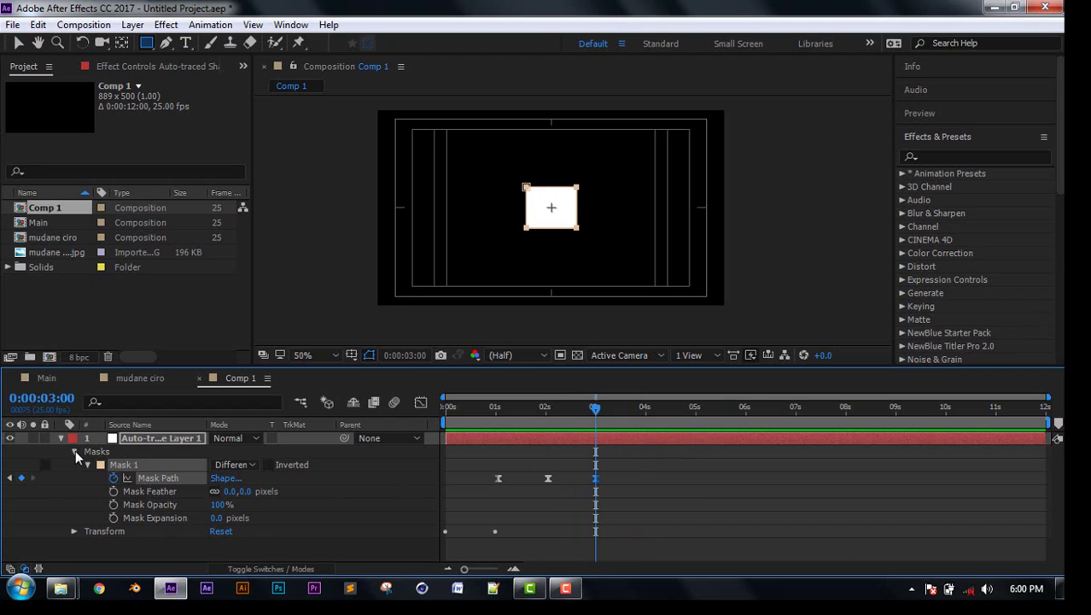
pyautogui.click(75, 452)
# Add a Scale keyframe at 3 s and stretch the width to 453% just before 4 s
pyautogui.click(73, 464)
pyautogui.hotkey('alt', 'shift', 's')
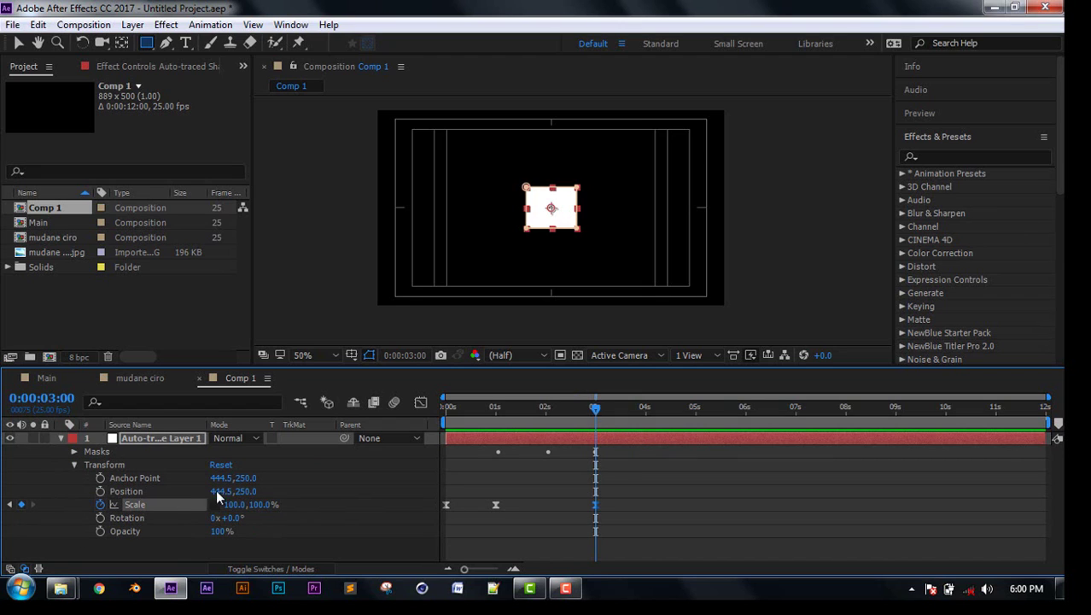
pyautogui.click(644, 413)
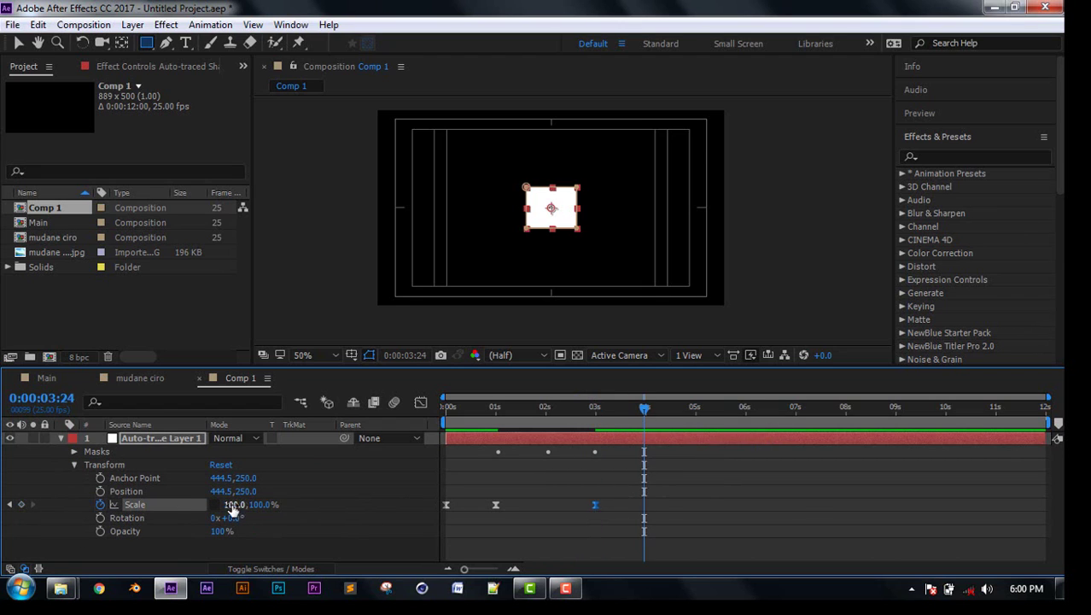
pyautogui.moveTo(235, 505); pyautogui.dragTo(476, 470)
# Hide the Title/Action Safe guides, preview the square-to-bar animation, and duplicate the layer
pyautogui.click(351, 354)
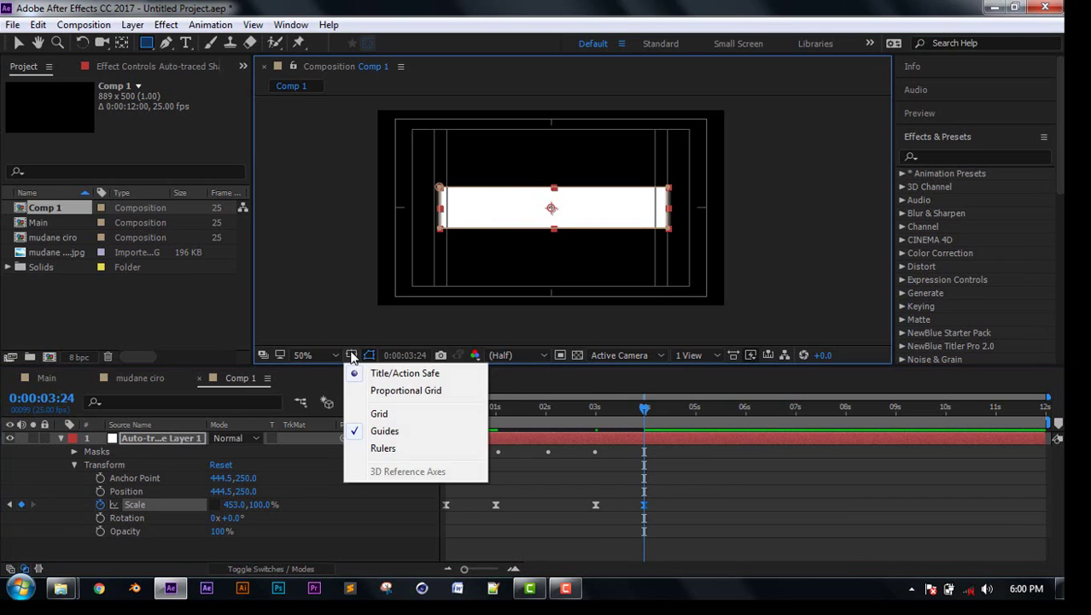
pyautogui.click(397, 349)
pyautogui.press('space')
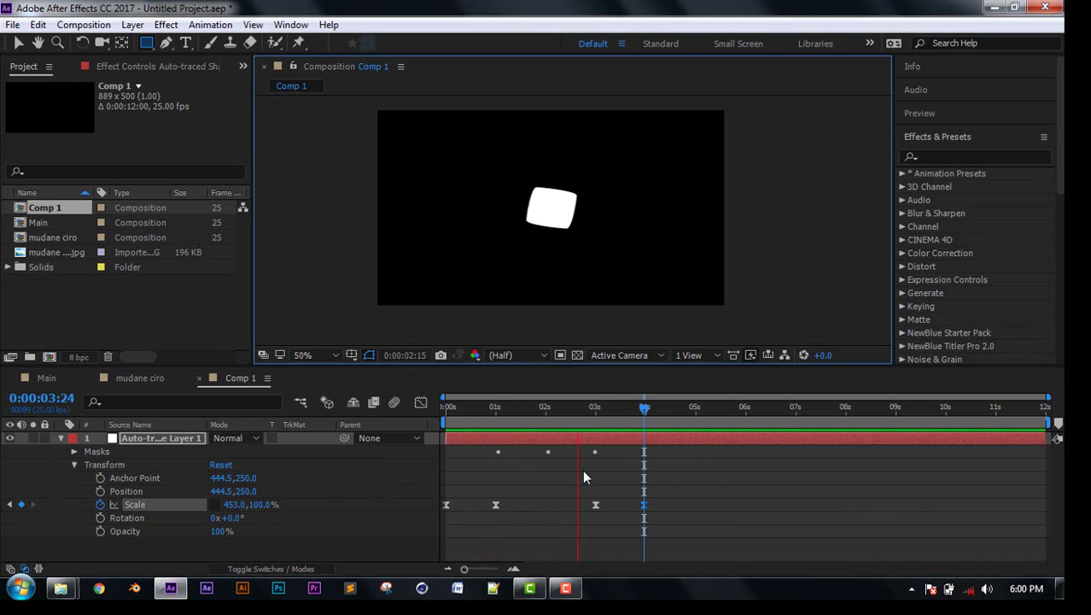
pyautogui.click(60, 438)
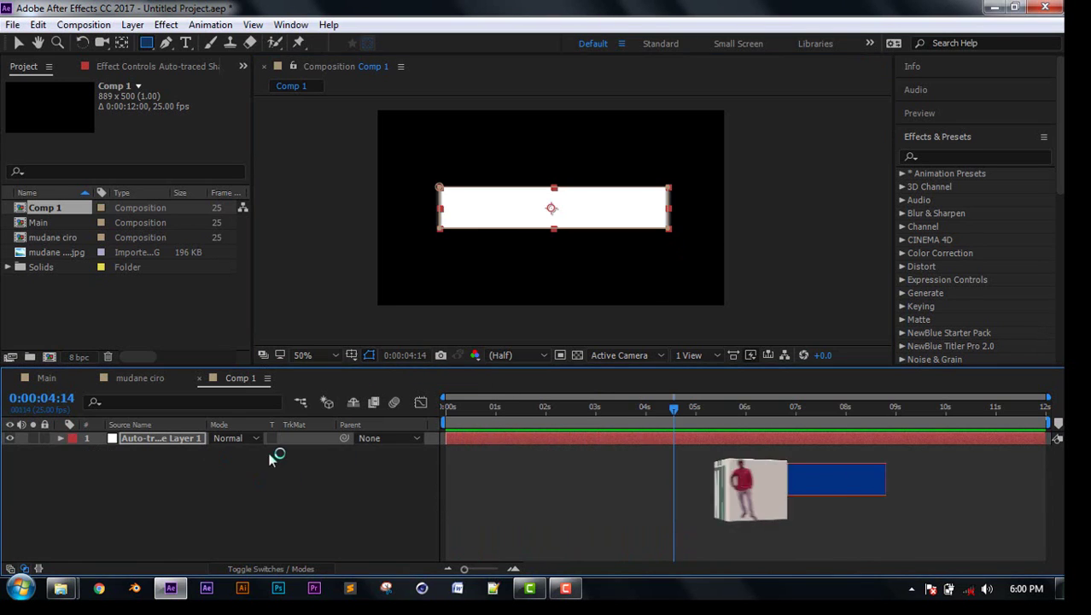
pyautogui.press('u')
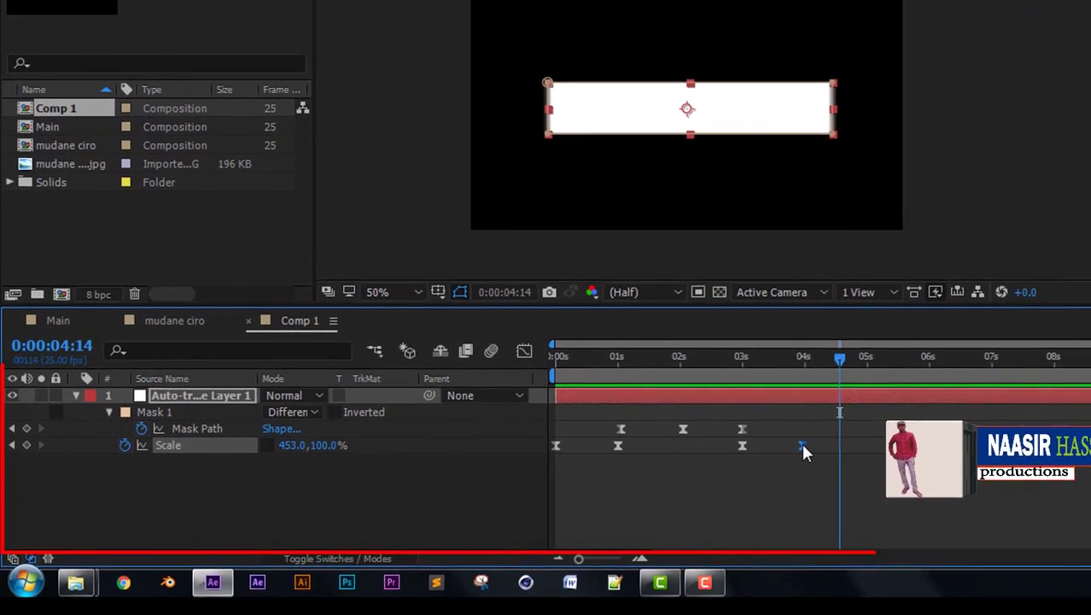
pyautogui.press('space')
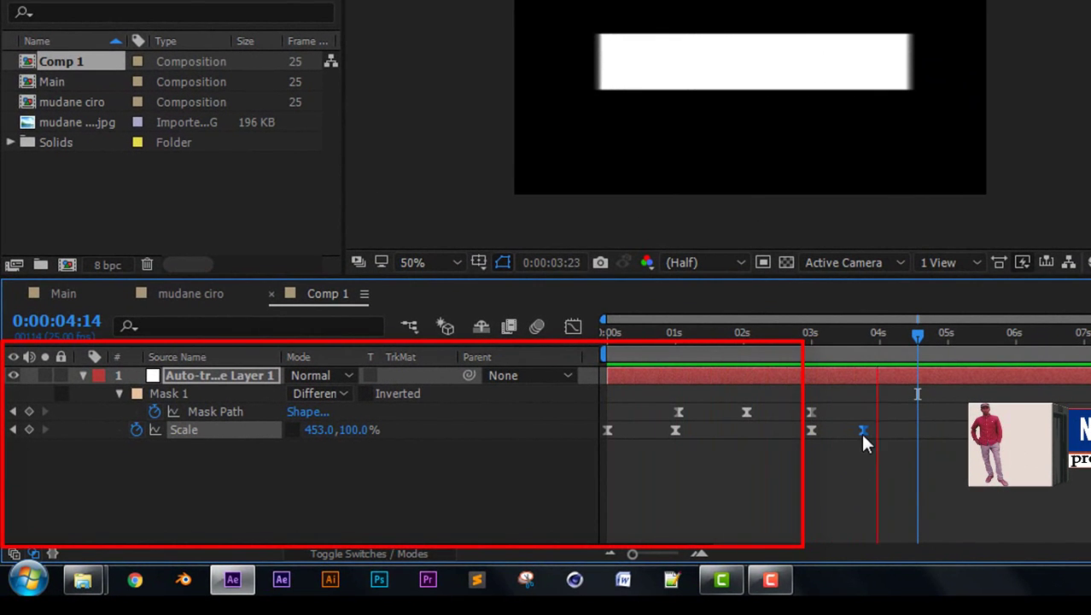
pyautogui.press('space')
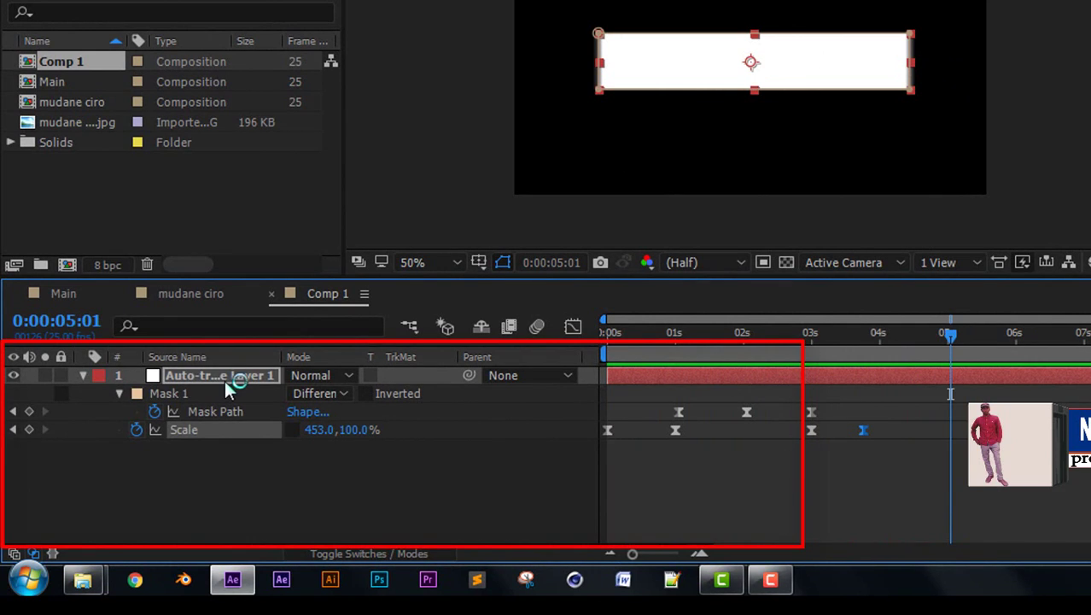
pyautogui.hotkey('ctrl', 'd')
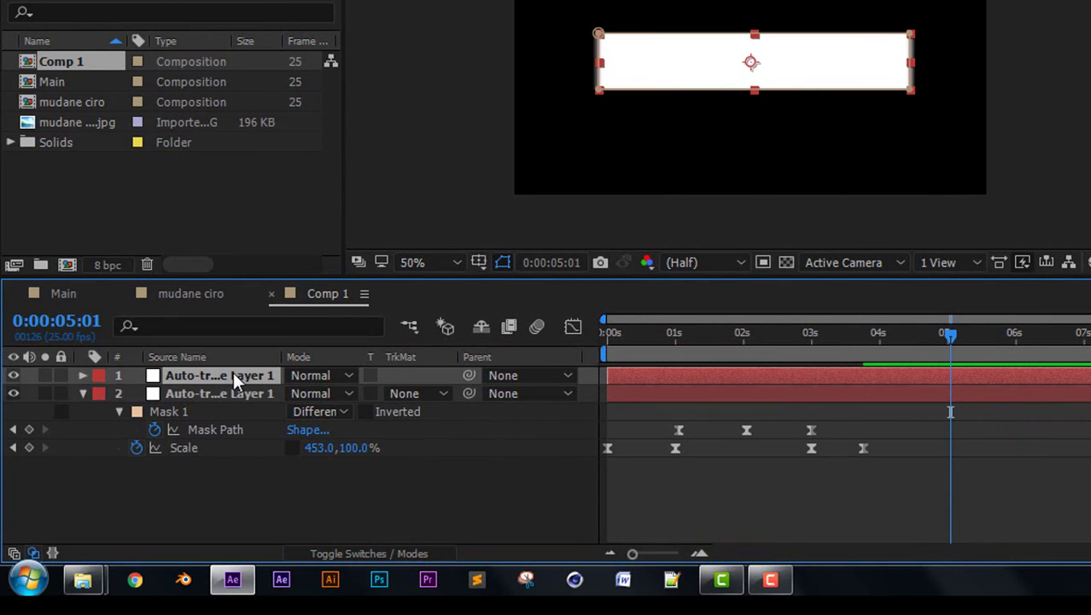
# Rename the duplicate layer to 'fill' and give it fill colour 515151
pyautogui.press('Return')
pyautogui.write('fill')
pyautogui.click(233, 506)
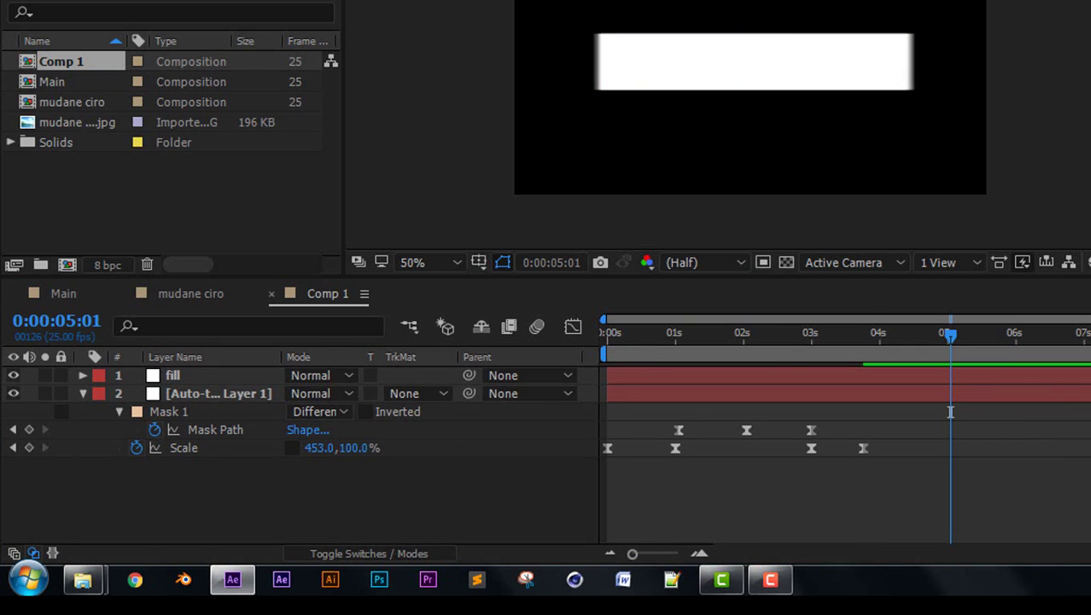
pyautogui.click(222, 376)
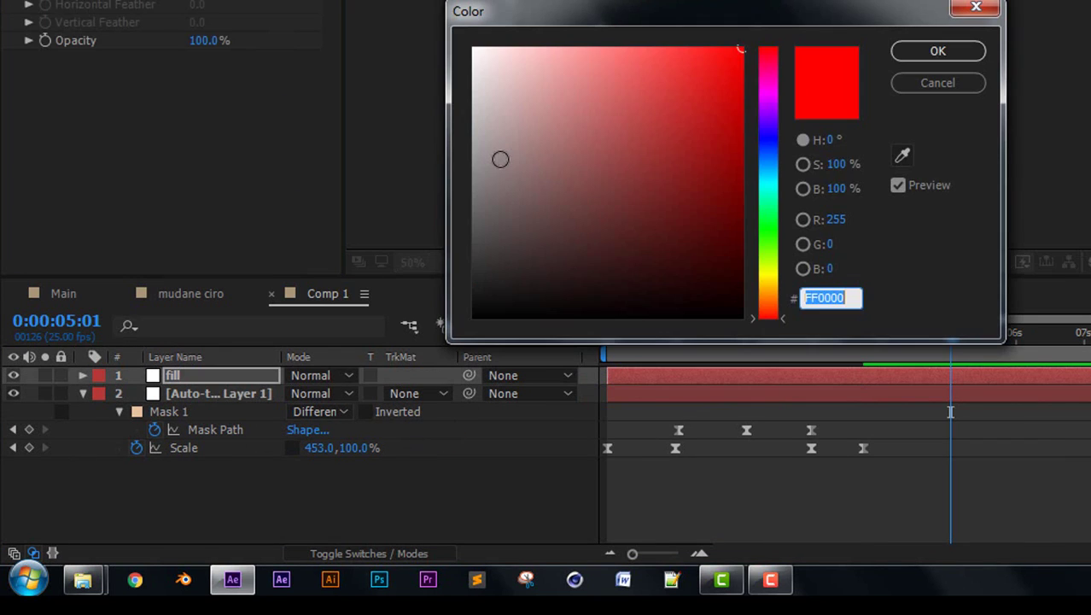
pyautogui.write('515151')
pyautogui.click(916, 49)
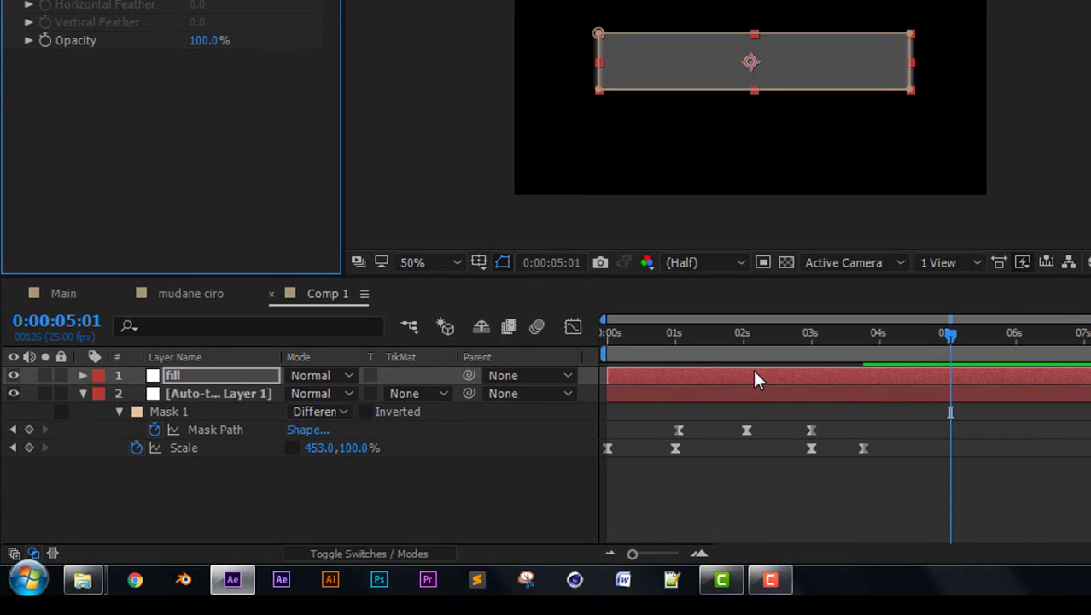
# Delete fill's Mask Path and early Scale keyframes, then slide the layer to start near 3 s
pyautogui.press('u')
pyautogui.moveTo(730, 401); pyautogui.dragTo(827, 409)
pyautogui.press('Delete')
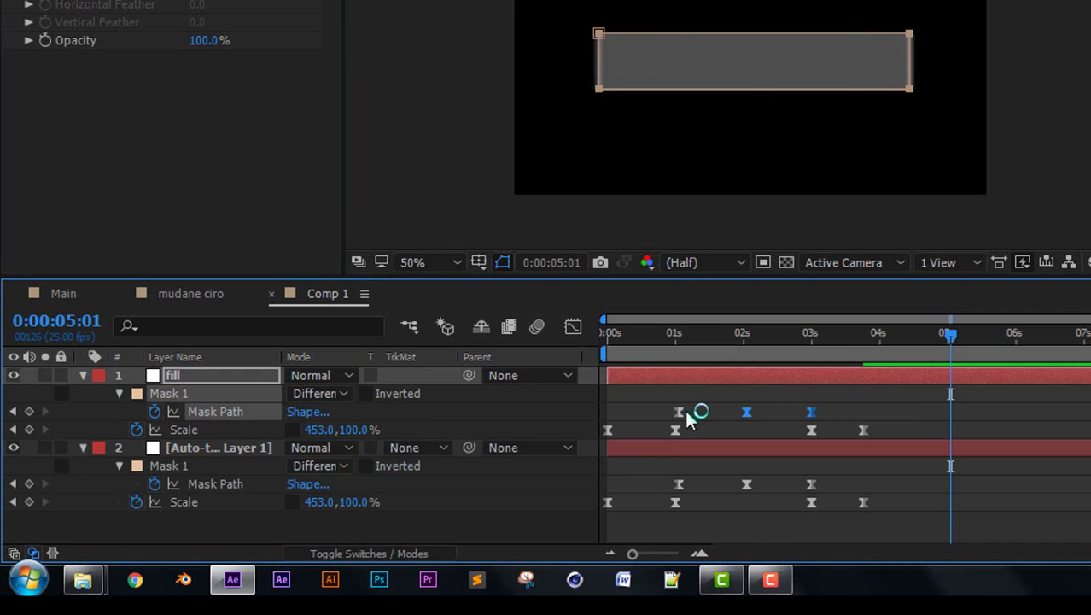
pyautogui.moveTo(602, 393); pyautogui.dragTo(700, 427)
pyautogui.press('Delete')
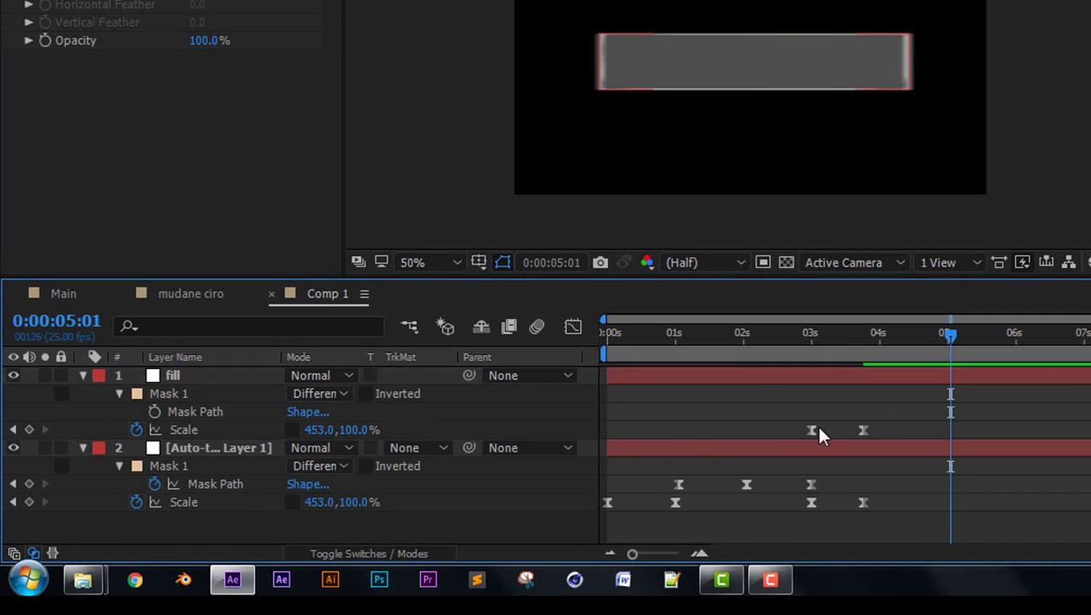
pyautogui.moveTo(810, 429); pyautogui.dragTo(622, 429)
pyautogui.moveTo(718, 375); pyautogui.dragTo(912, 412)
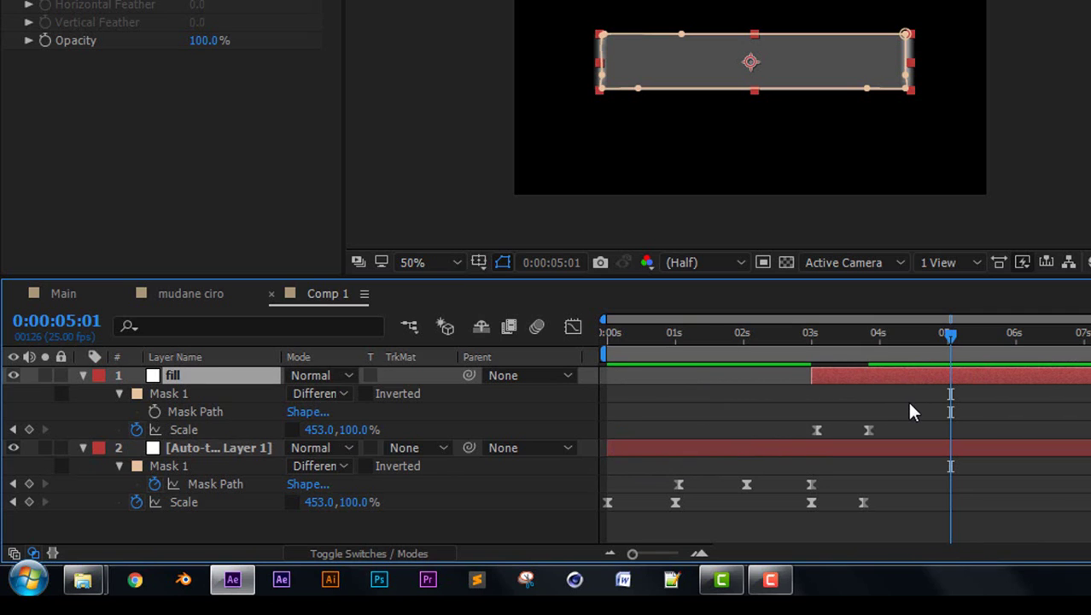
# Set the traced layer's track matte to Alpha Inverted Matte using fill, and preview
pyautogui.click(83, 375)
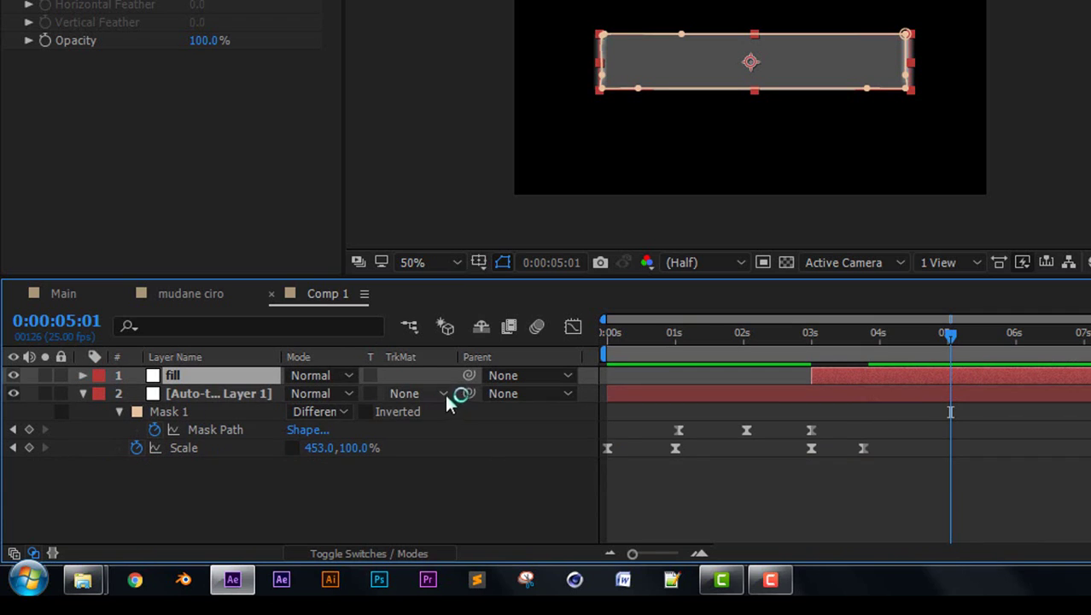
pyautogui.click(443, 394)
pyautogui.click(442, 445)
pyautogui.press('space')
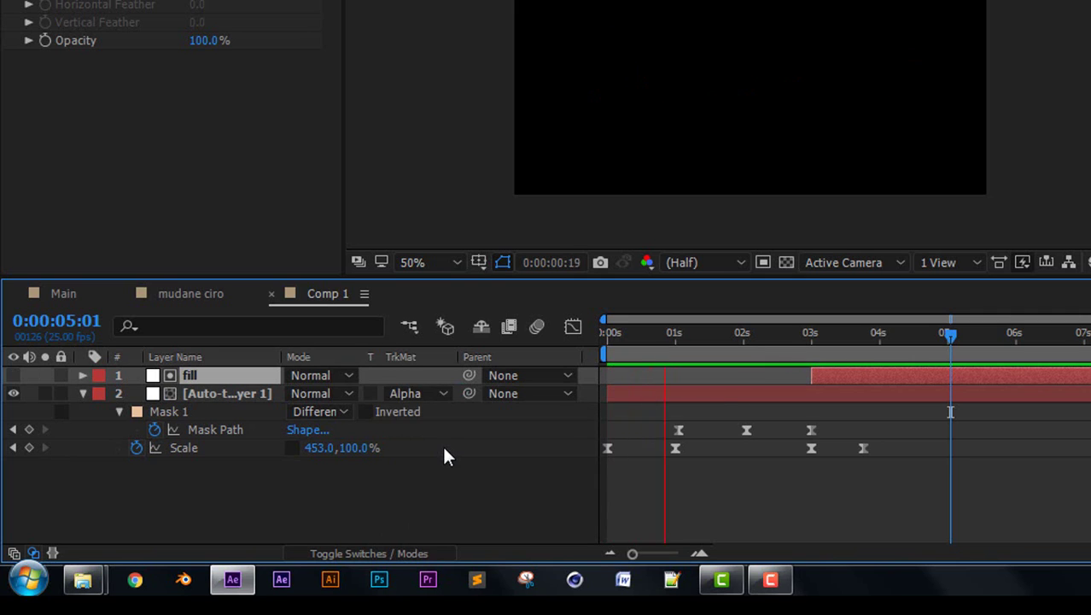
pyautogui.click(443, 393)
pyautogui.click(439, 472)
pyautogui.press('space')
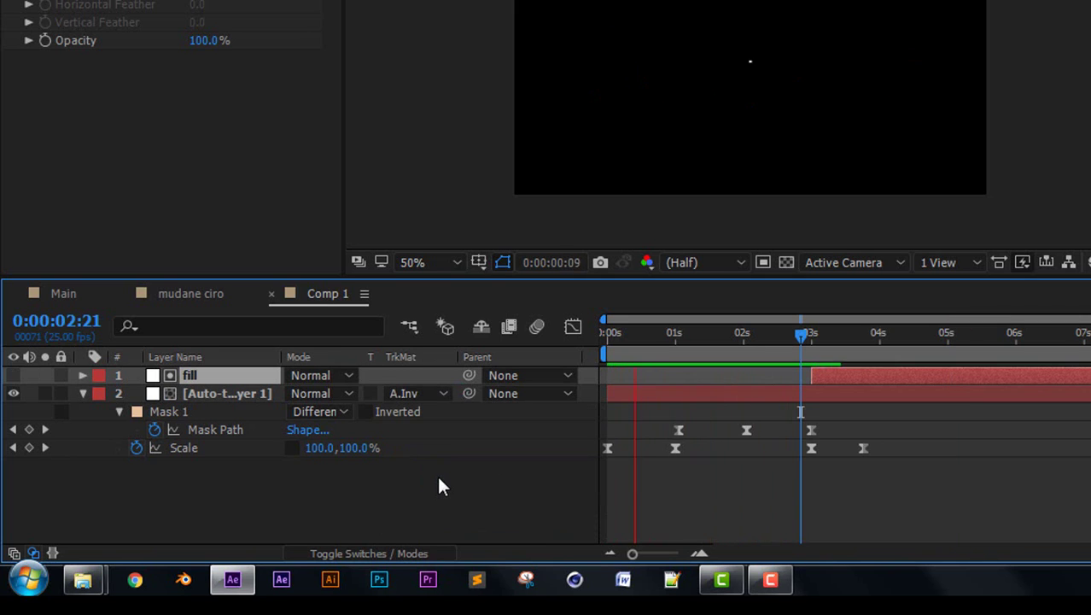
pyautogui.click(839, 376)
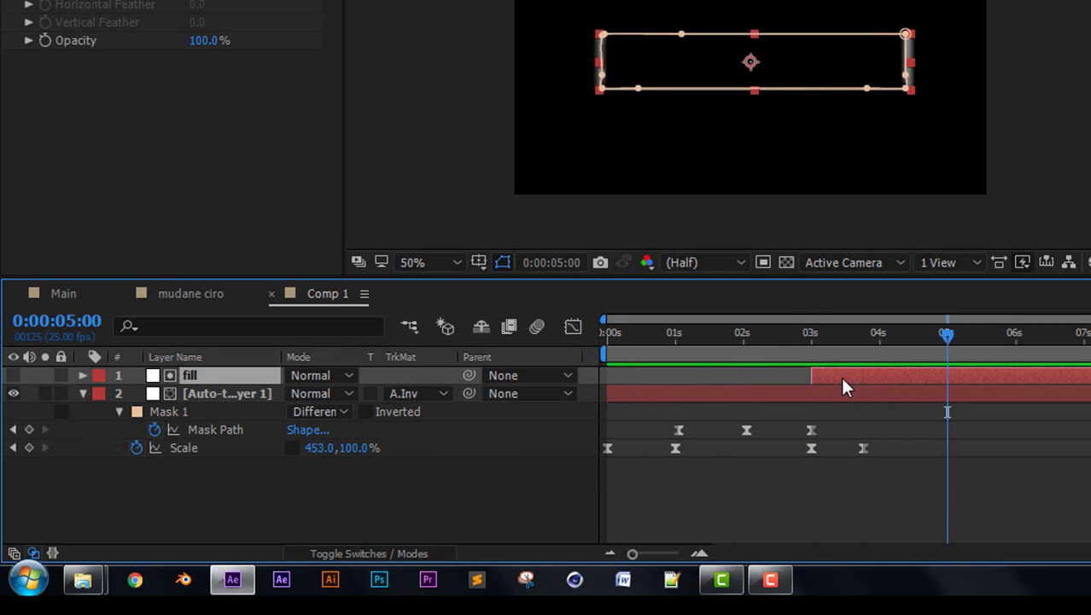
# Change fill's final Scale keyframe width to 500%
pyautogui.press('s')
pyautogui.doubleClick(868, 393)
pyautogui.write('500')
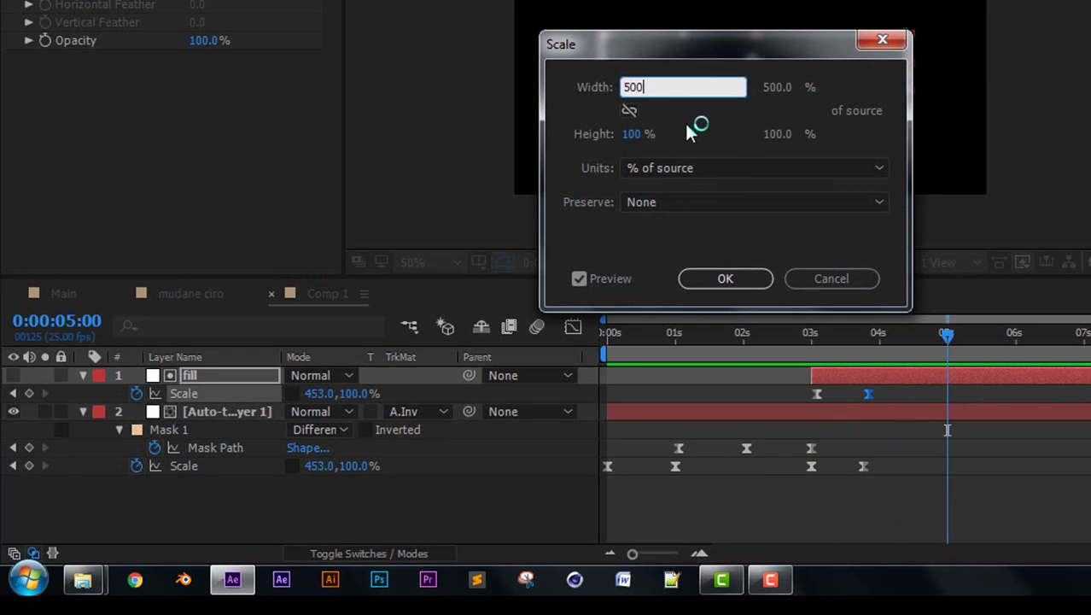
pyautogui.press('Return')
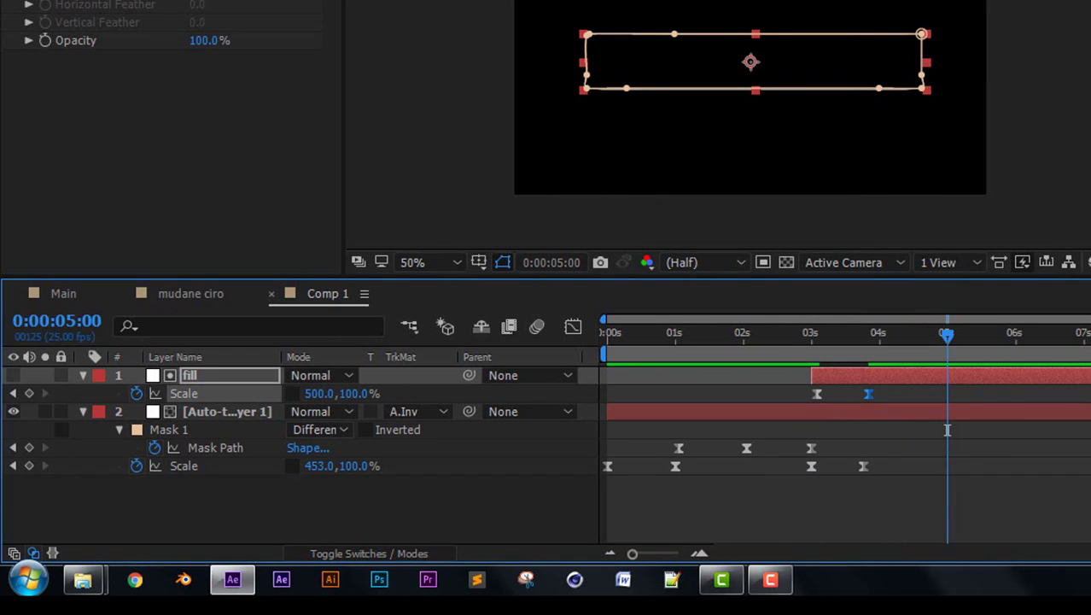
# End the work area at about 5 seconds and preview the trimmed animation
pyautogui.moveTo(1086, 352); pyautogui.dragTo(960, 403)
pyautogui.press('space')
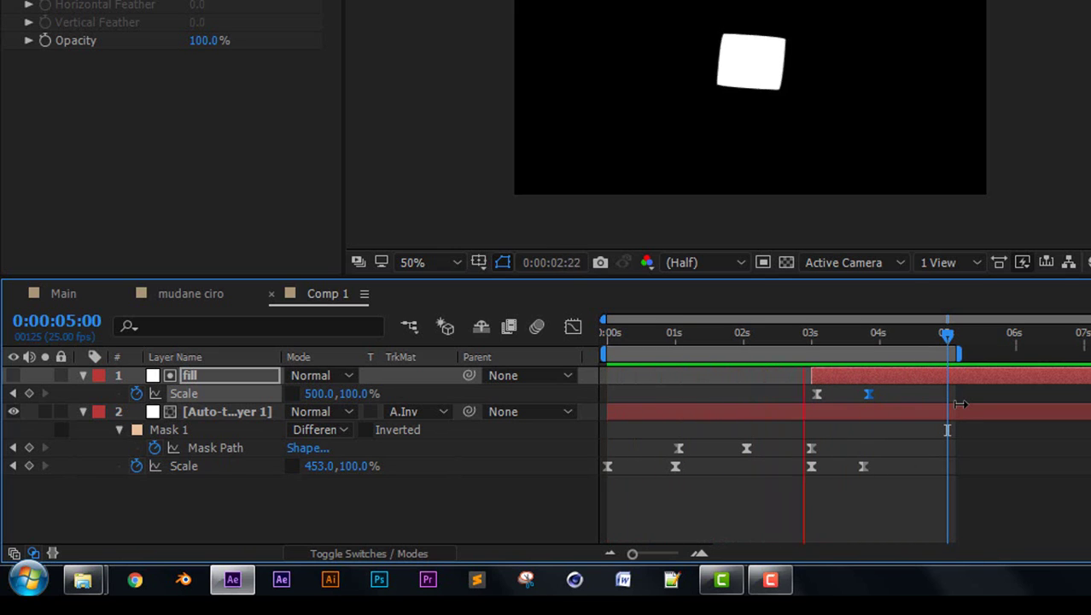
pyautogui.press('space')
# Add a text layer and correct its spelling to read 'somali graphic design'
pyautogui.click(651, 53)
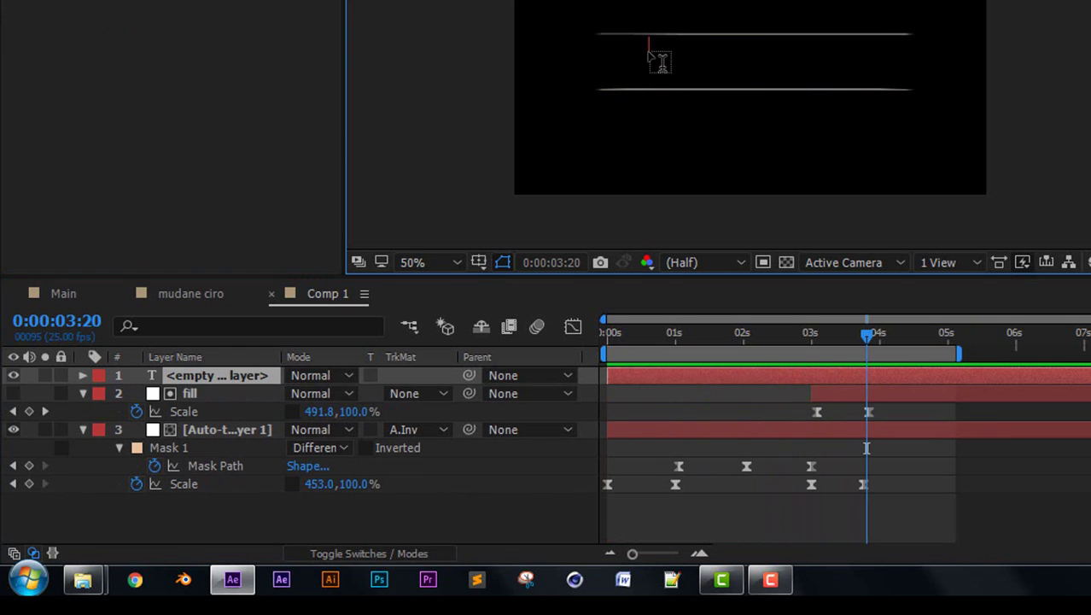
pyautogui.click(786, 263)
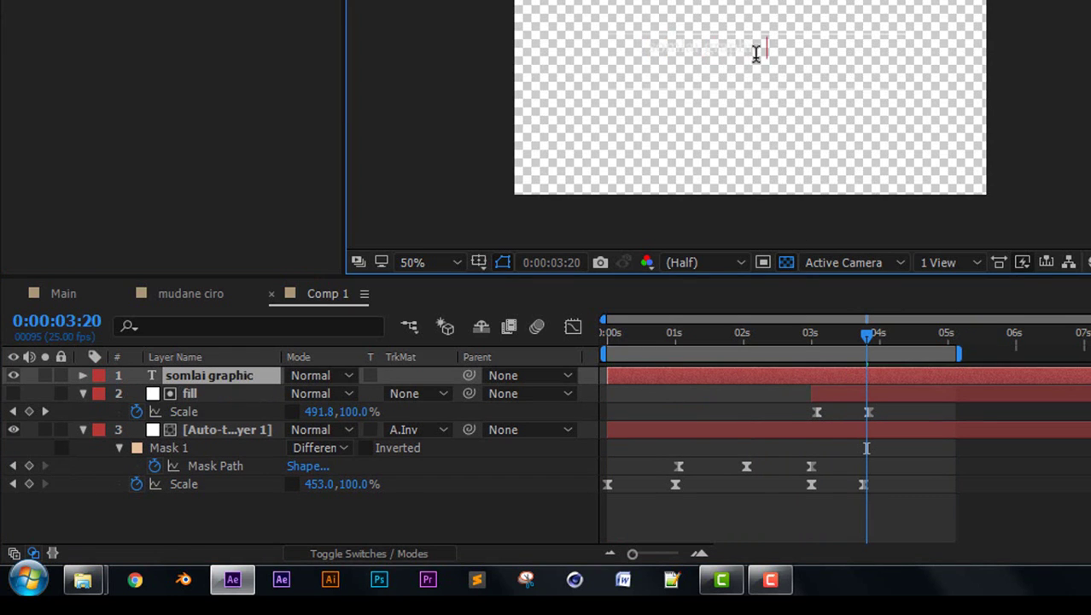
pyautogui.hotkey('ctrl', 'a')
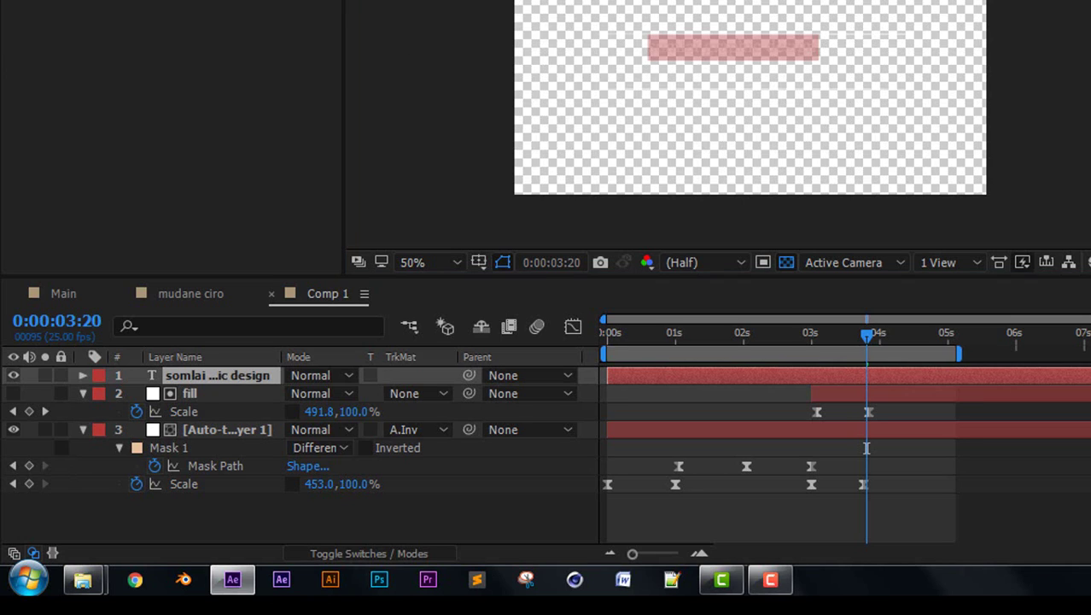
pyautogui.click(681, 51)
pyautogui.write('a')
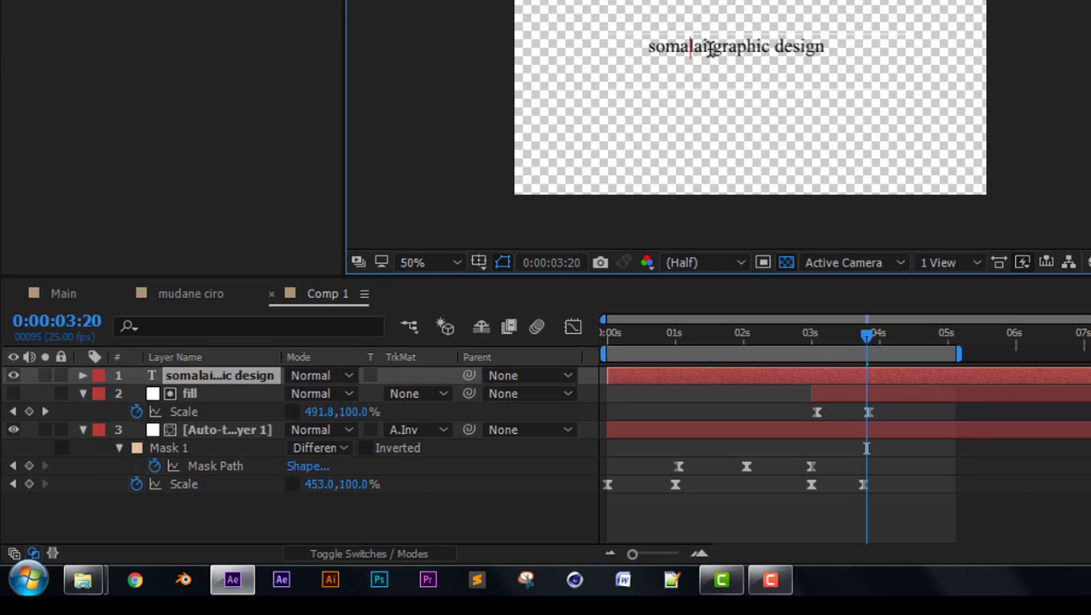
pyautogui.click(704, 49)
pyautogui.press('BackSpace')
pyautogui.press('Escape')
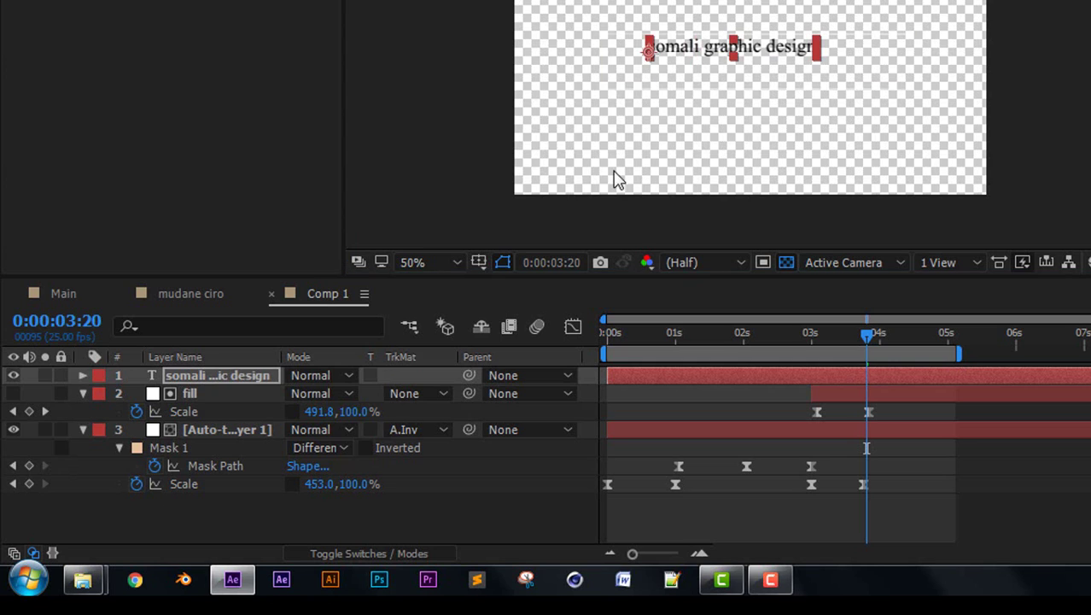
# Move the title's anchor point toward its centre and the fill layer's anchor point downward
pyautogui.click(82, 393)
pyautogui.click(82, 410)
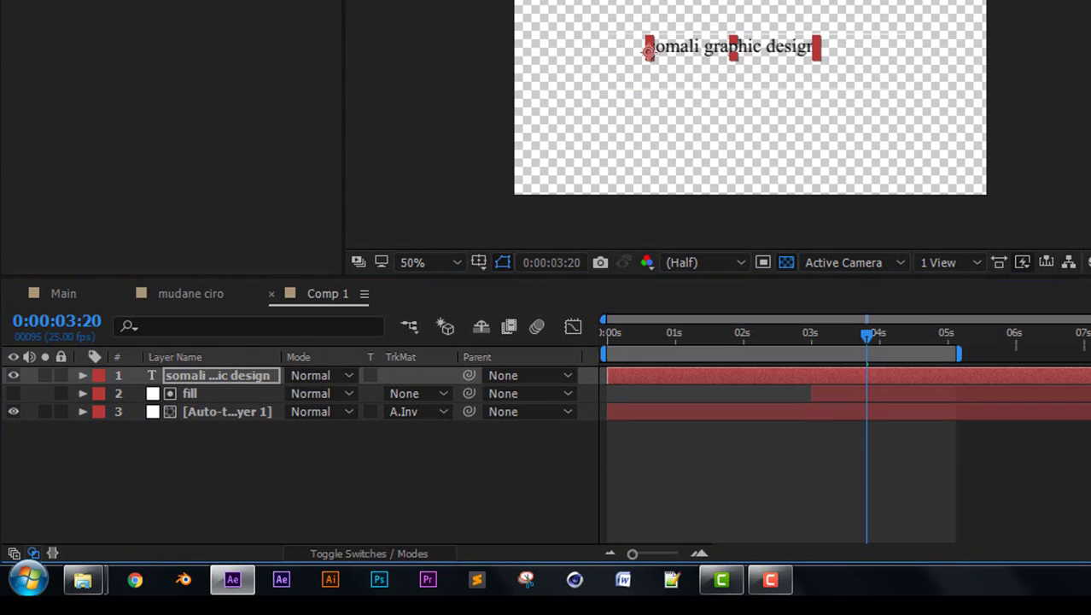
pyautogui.moveTo(665, 53); pyautogui.dragTo(734, 63)
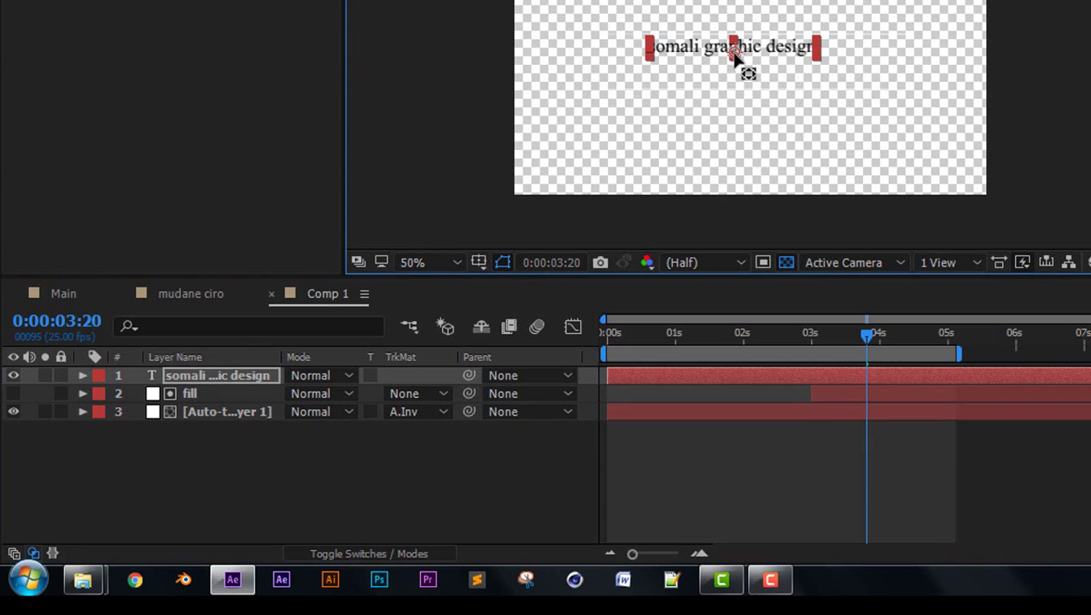
pyautogui.click(232, 393)
pyautogui.moveTo(759, 66); pyautogui.dragTo(755, 93)
# Nudge the traced bar left and the title right, then parent the title to the traced bar
pyautogui.click(224, 412)
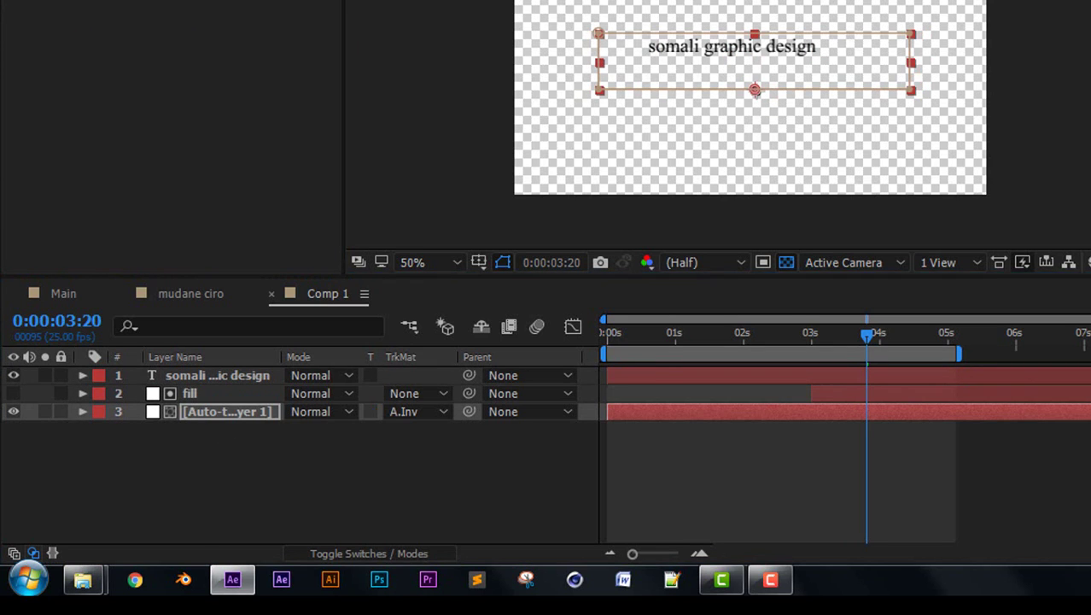
pyautogui.hotkey('shift', 'Left')
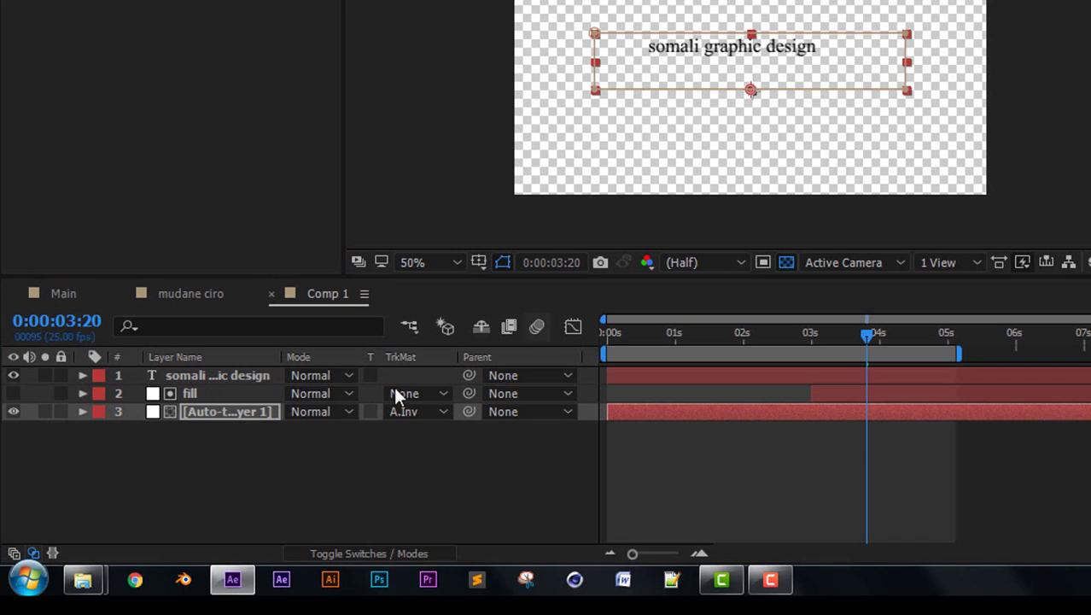
pyautogui.click(397, 375)
pyautogui.hotkey('shift', 'Right')
pyautogui.hotkey('shift', 'Right')
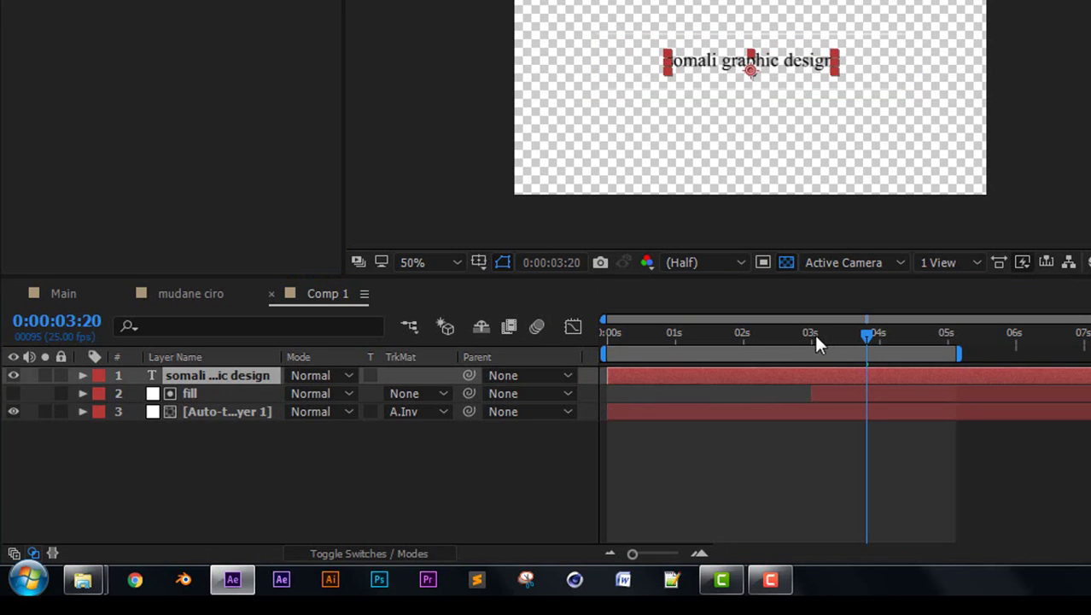
pyautogui.moveTo(469, 375); pyautogui.dragTo(271, 410)
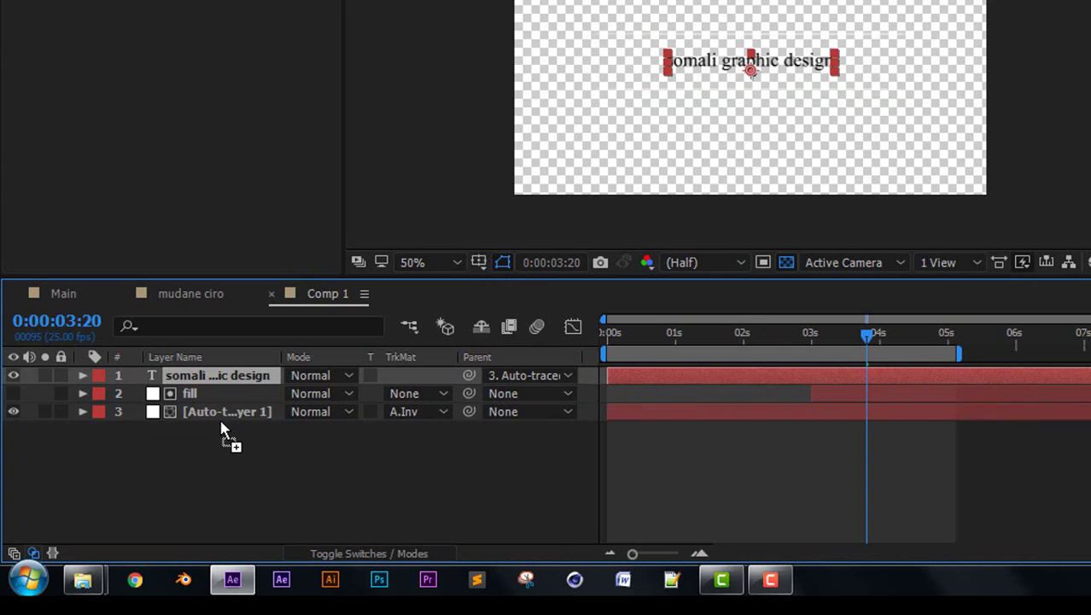
# Move the title layer to the bottom of the stack and scale it wider and taller
pyautogui.moveTo(235, 375); pyautogui.dragTo(222, 429)
pyautogui.press('space')
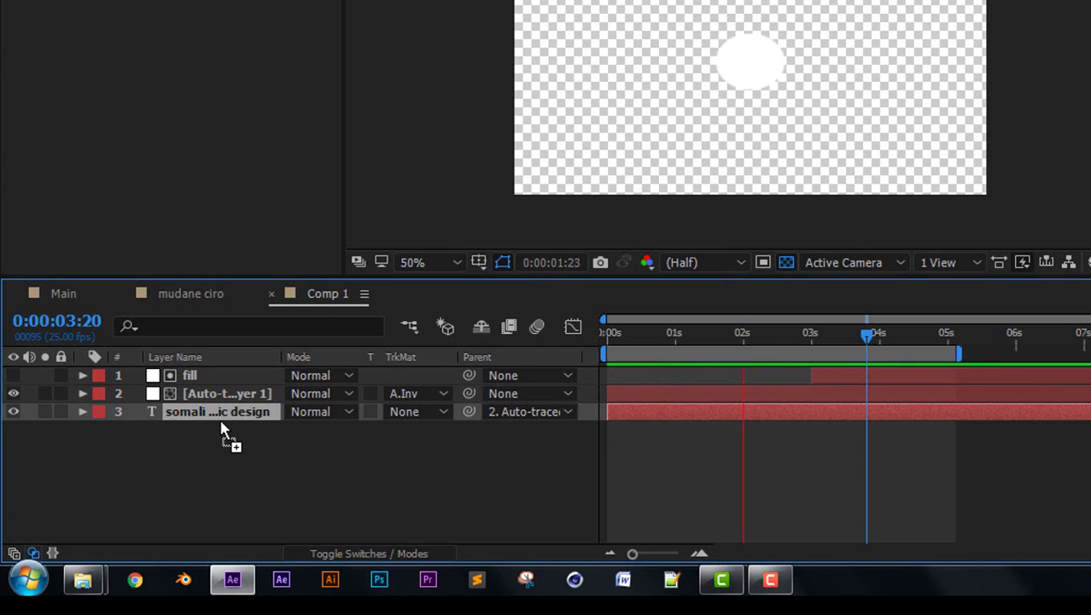
pyautogui.click(702, 411)
pyautogui.click(848, 373)
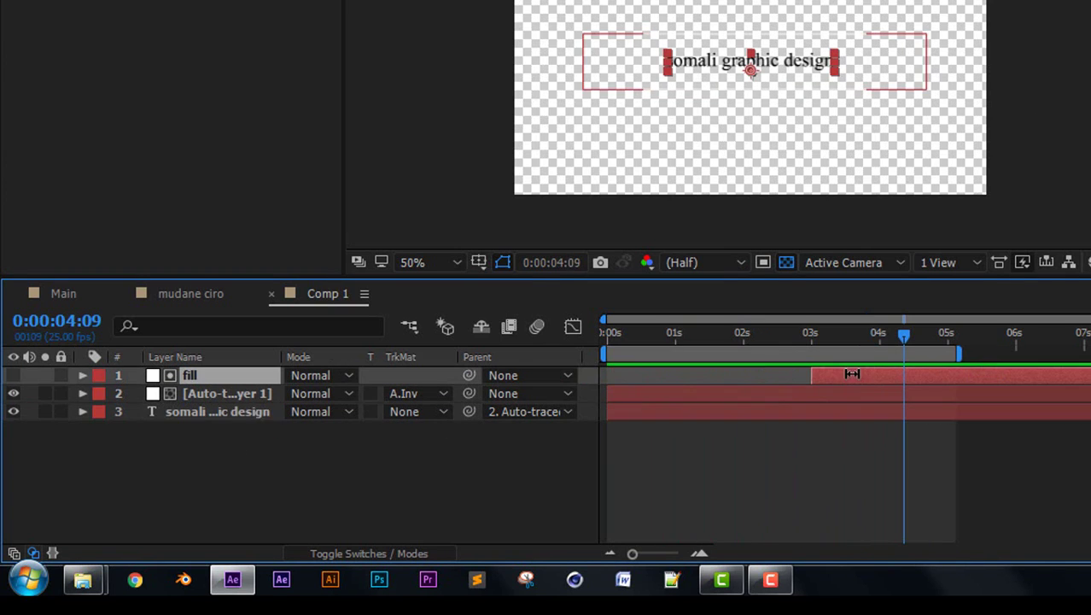
pyautogui.click(226, 408)
pyautogui.press('s')
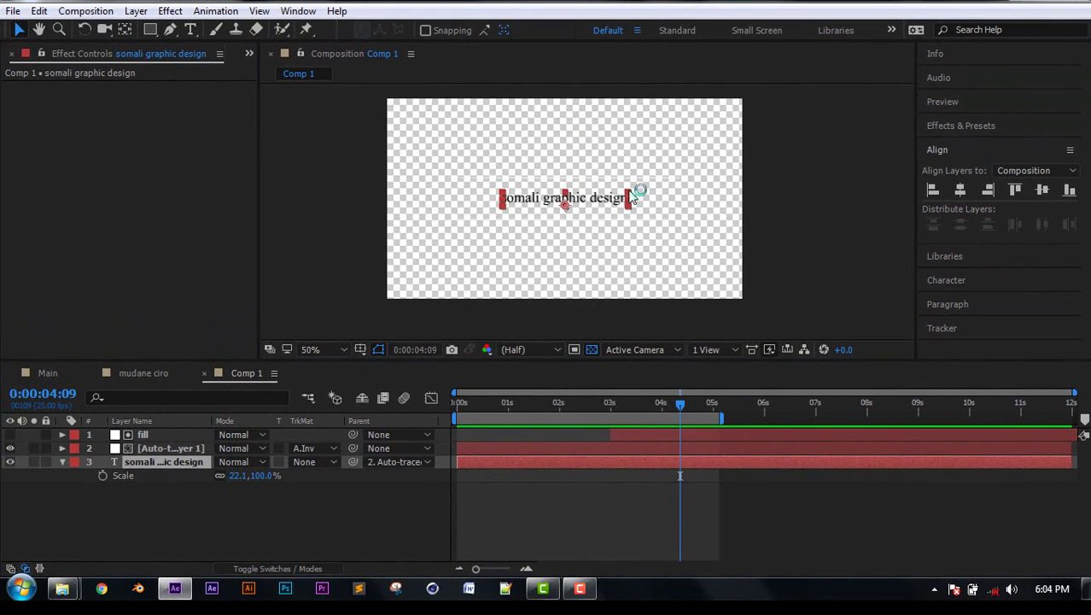
pyautogui.moveTo(632, 196); pyautogui.dragTo(659, 188)
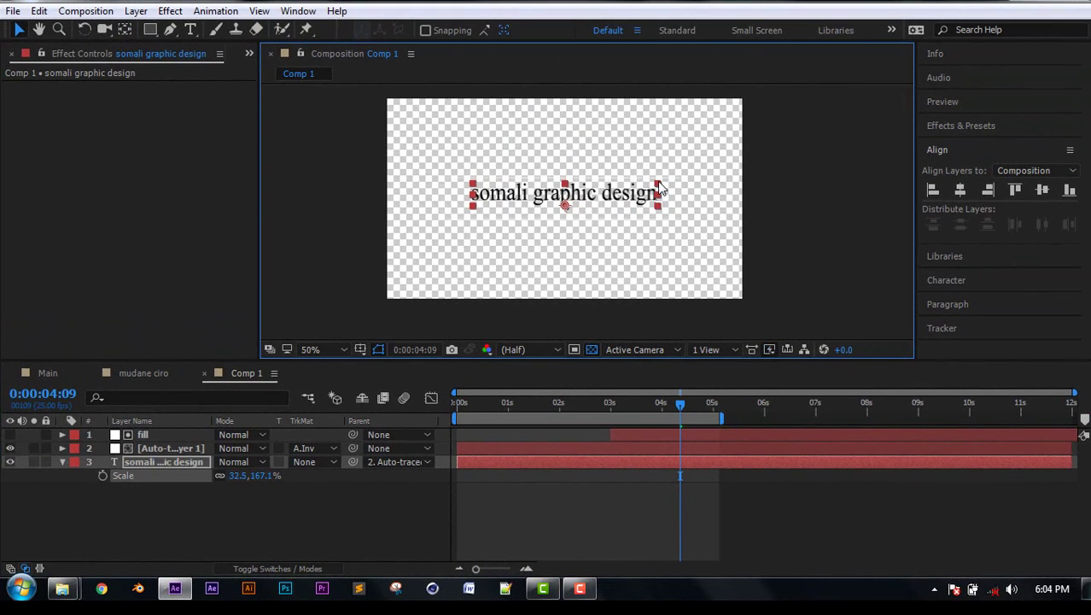
# Enable motion blur, preview the title animation, and switch to the Main composition
pyautogui.press('space')
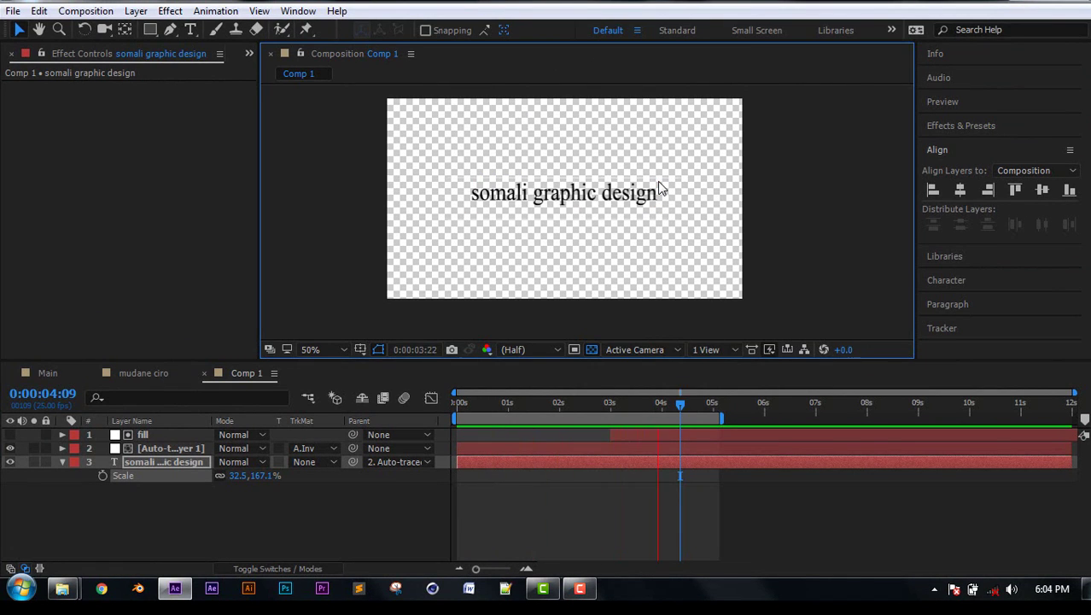
pyautogui.press('space')
pyautogui.click(404, 397)
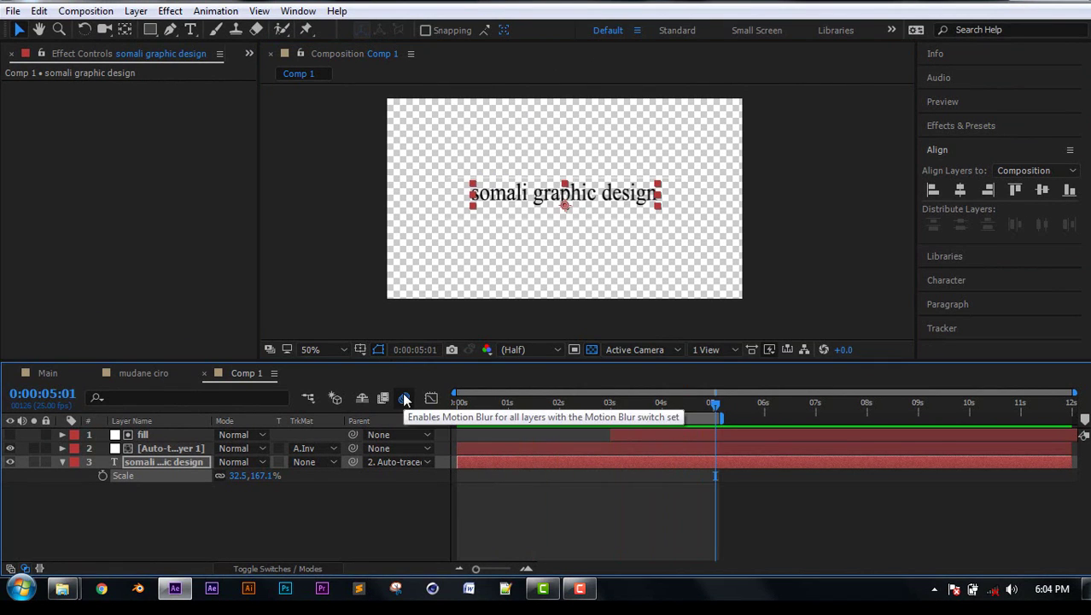
pyautogui.click(309, 569)
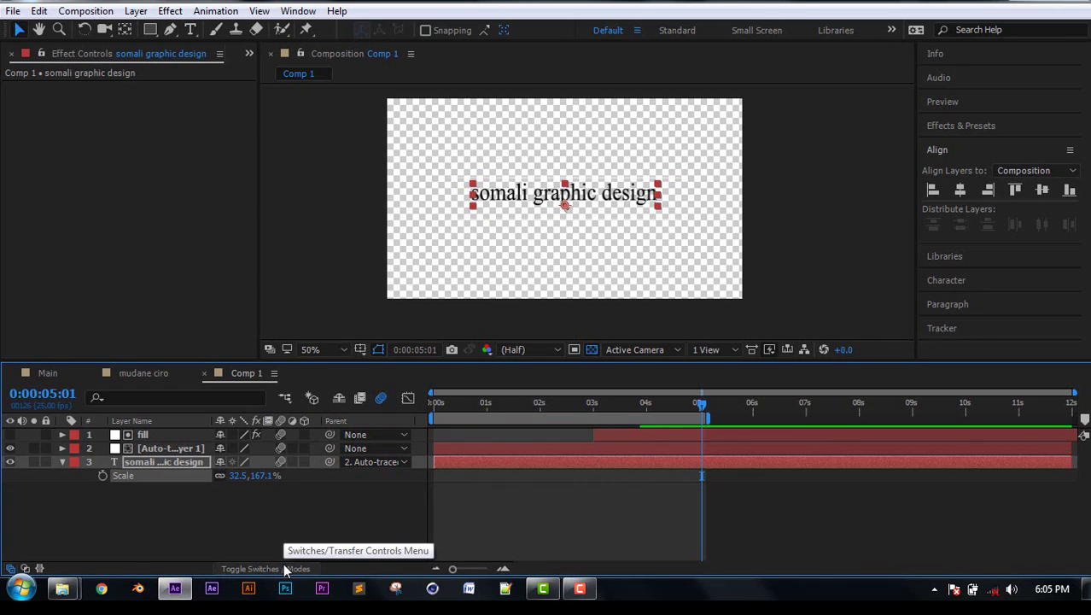
pyautogui.press('space')
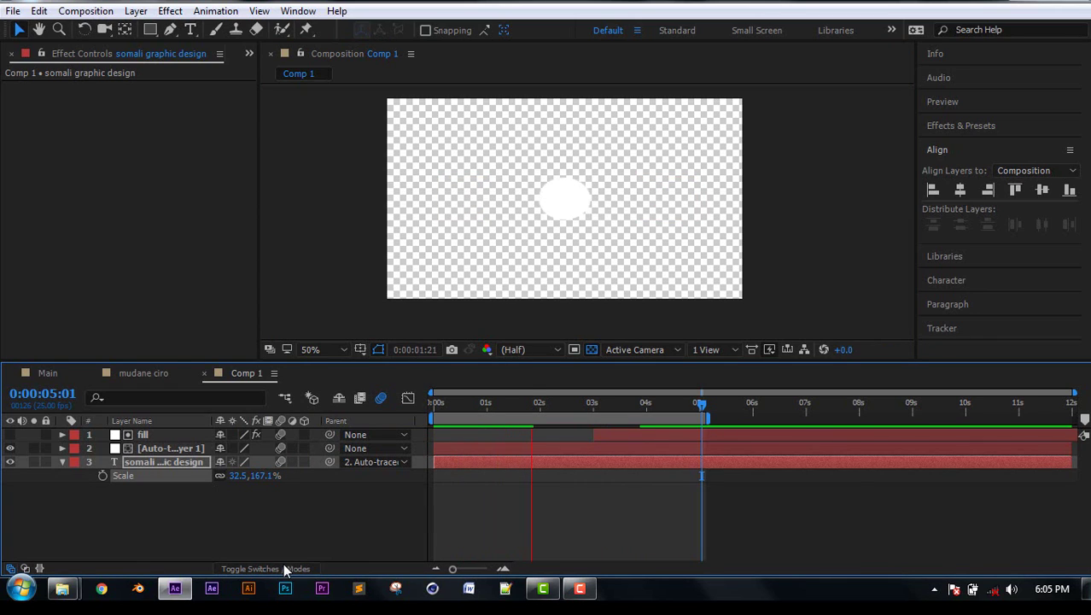
pyautogui.press('space')
pyautogui.click(48, 373)
# Place mudane ciro into Main and nest Comp 1 on top of it
pyautogui.click(144, 373)
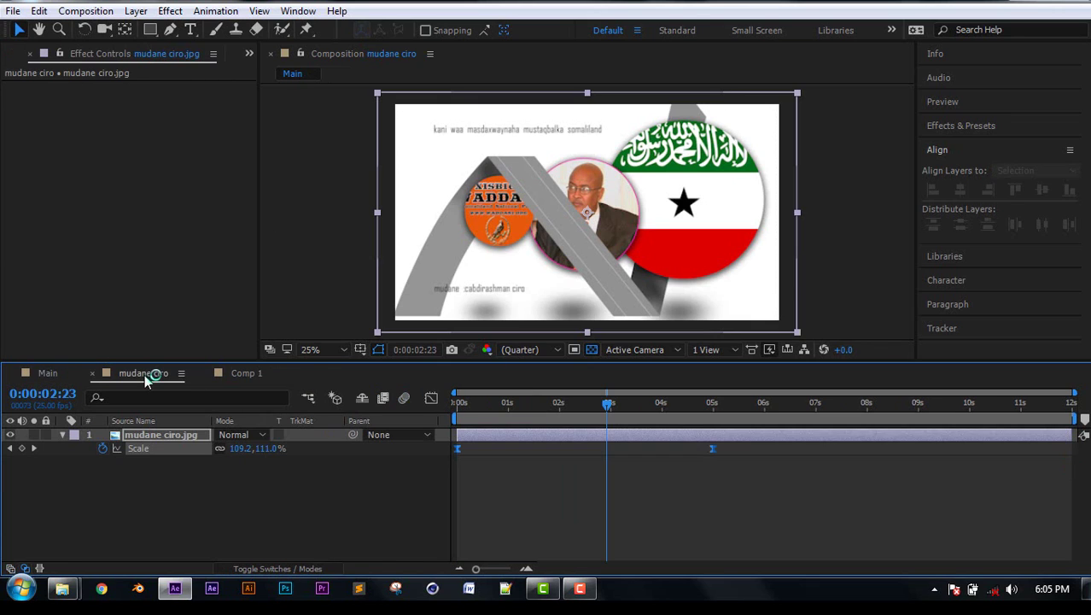
pyautogui.click(24, 53)
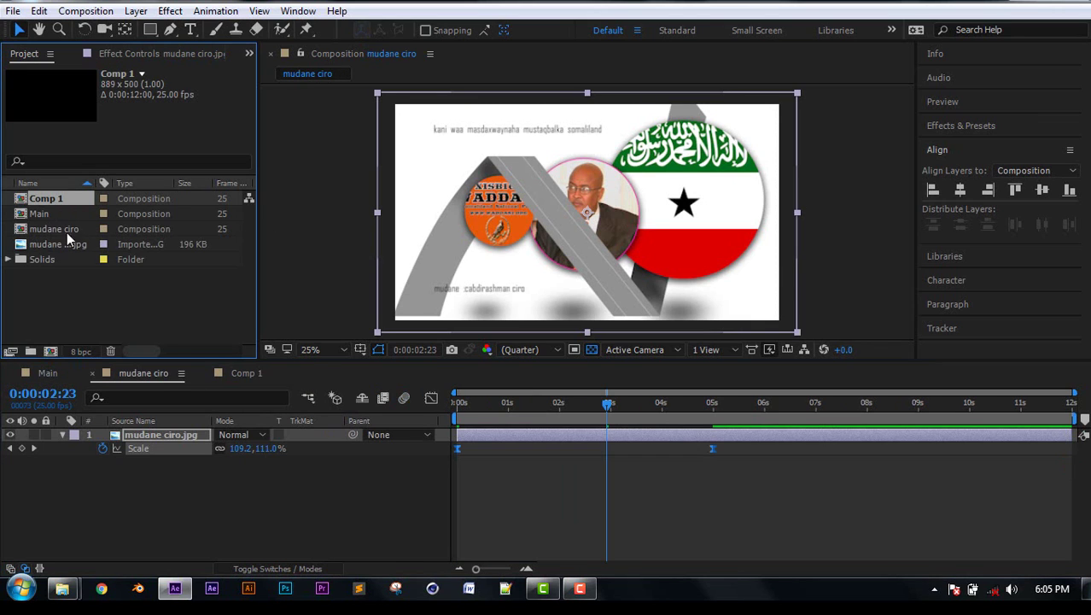
pyautogui.click(68, 243)
pyautogui.click(60, 229)
pyautogui.click(53, 213)
pyautogui.click(49, 199)
pyautogui.moveTo(75, 230)
pyautogui.mouseDown()
pyautogui.moveTo(119, 425)
pyautogui.moveTo(50, 244)
pyautogui.moveTo(73, 434)
pyautogui.mouseUp()
pyautogui.click(48, 373)
pyautogui.moveTo(55, 200); pyautogui.dragTo(102, 425)
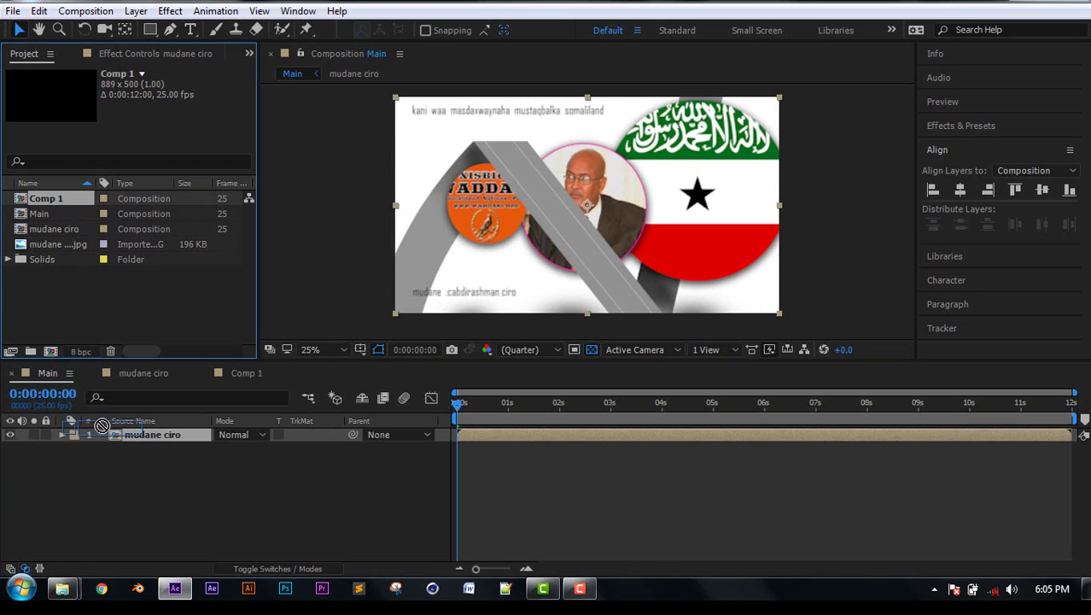
# Apply a blue Fill effect to the Comp 1 layer, preview Main, and open Comp 1
pyautogui.click(953, 124)
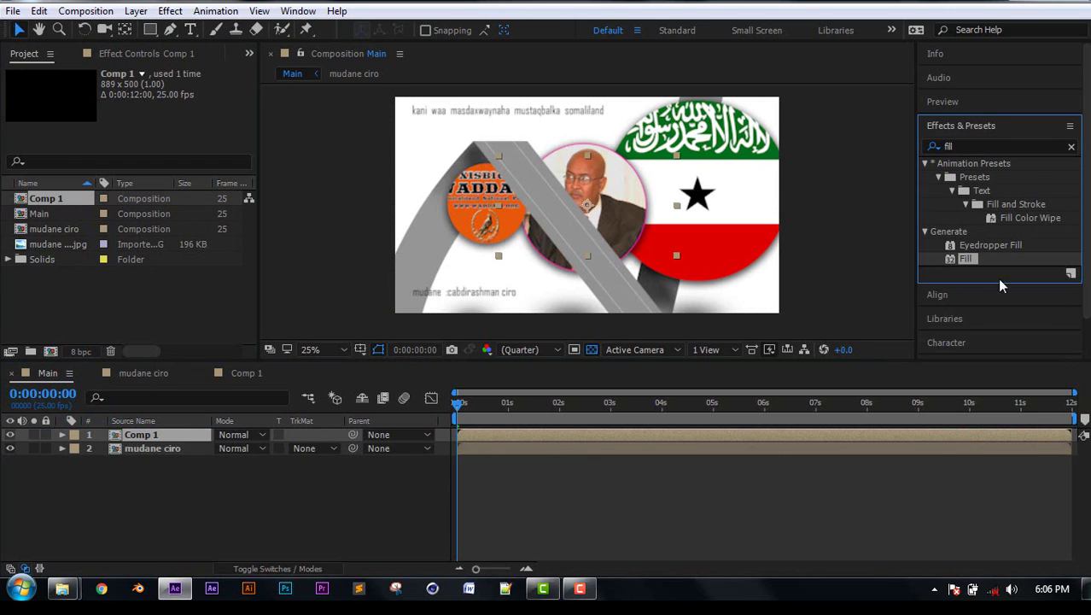
pyautogui.moveTo(964, 258); pyautogui.dragTo(153, 436)
pyautogui.click(149, 128)
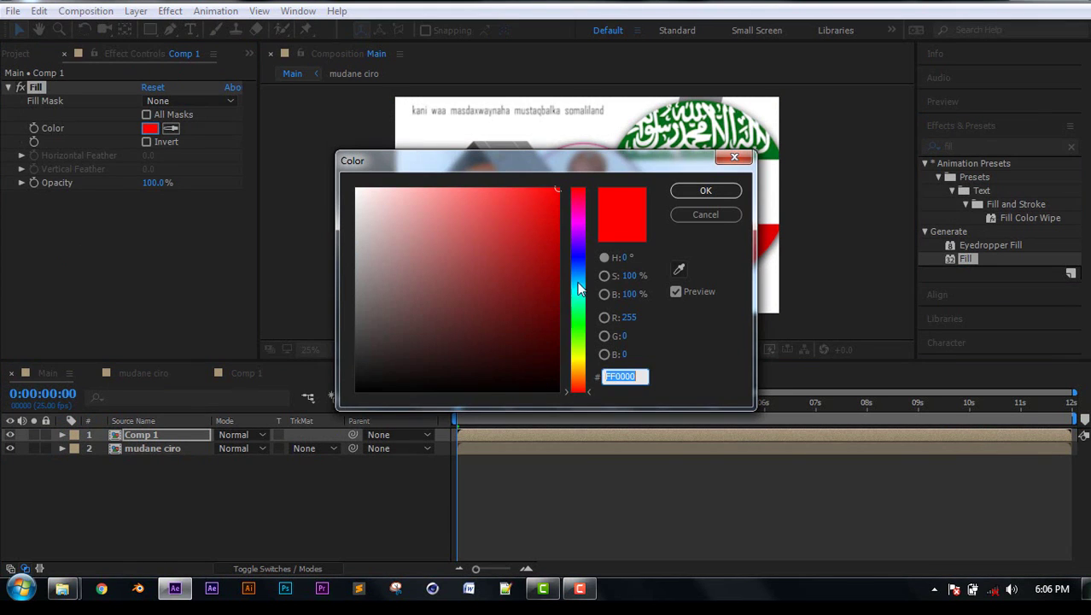
pyautogui.click(577, 297)
pyautogui.click(548, 251)
pyautogui.click(706, 188)
pyautogui.press('space')
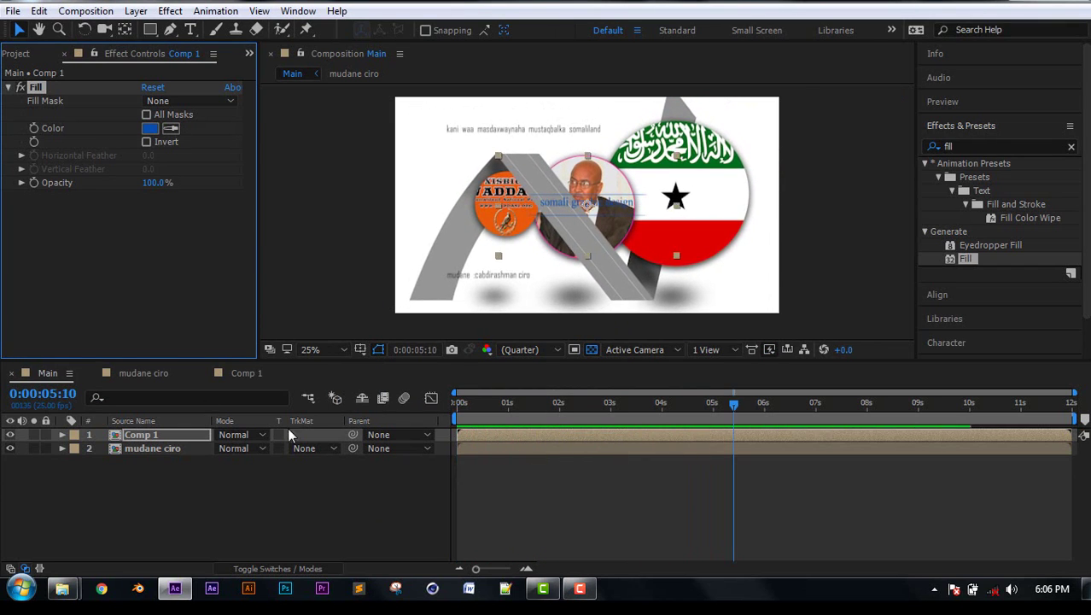
pyautogui.doubleClick(171, 432)
# Apply a Drop Shadow effect to the auto-traced shape layer in Comp 1
pyautogui.click(62, 462)
pyautogui.click(169, 450)
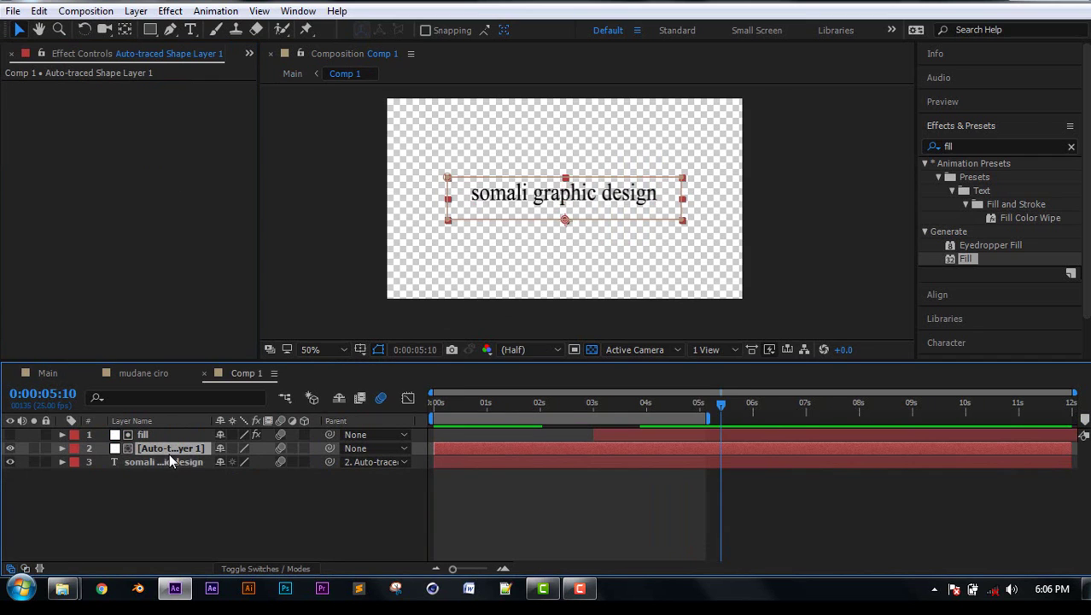
pyautogui.doubleClick(949, 146)
pyautogui.write('drop')
pyautogui.moveTo(1000, 327); pyautogui.dragTo(179, 450)
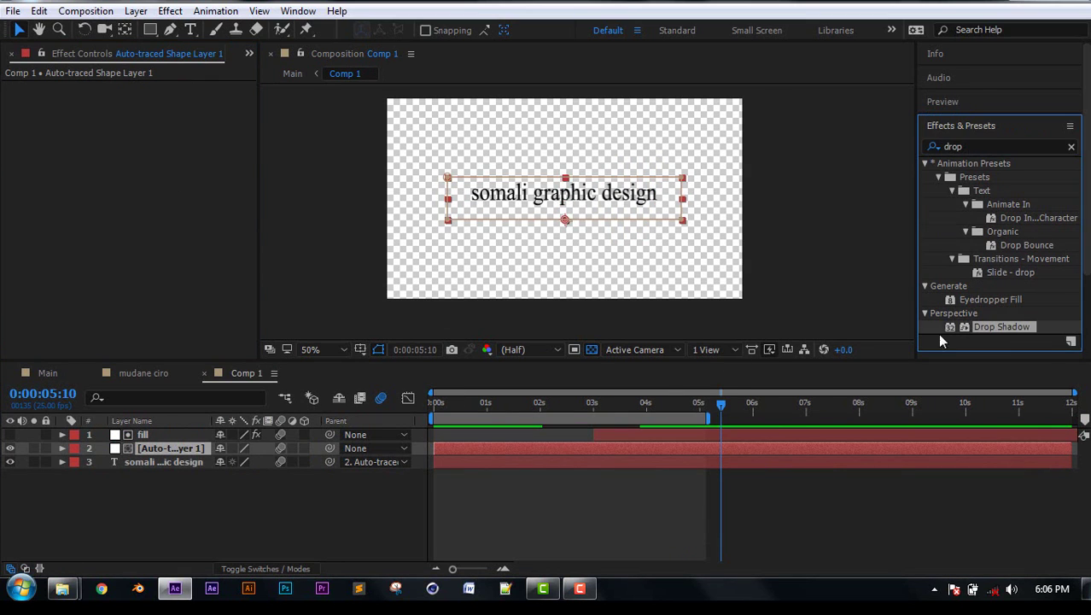
pyautogui.click(174, 433)
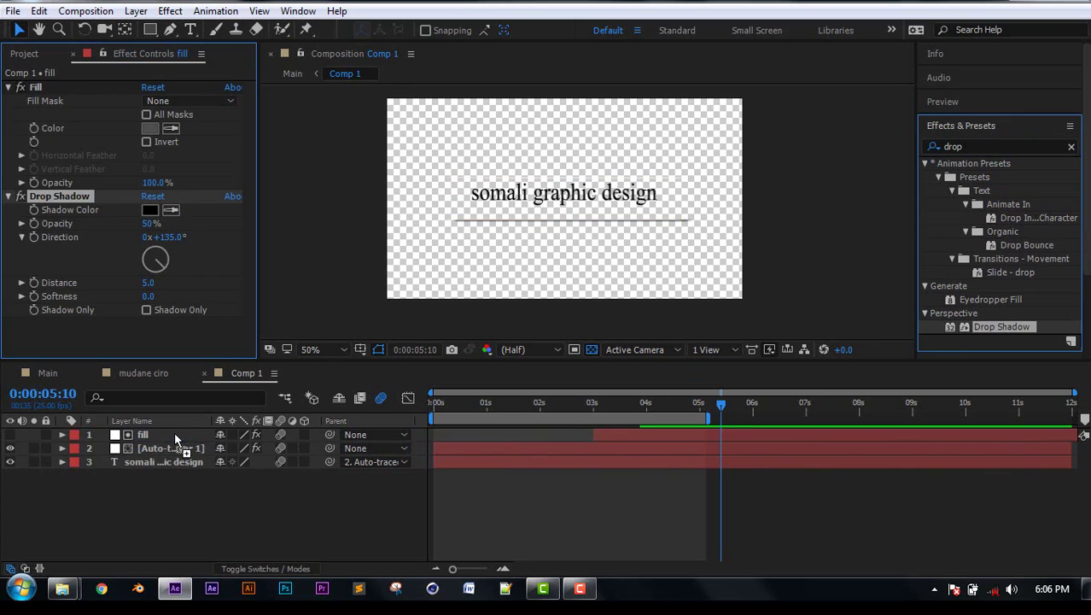
# In Main, scale the nested Comp 1 layer to 149% and preview it
pyautogui.click(47, 373)
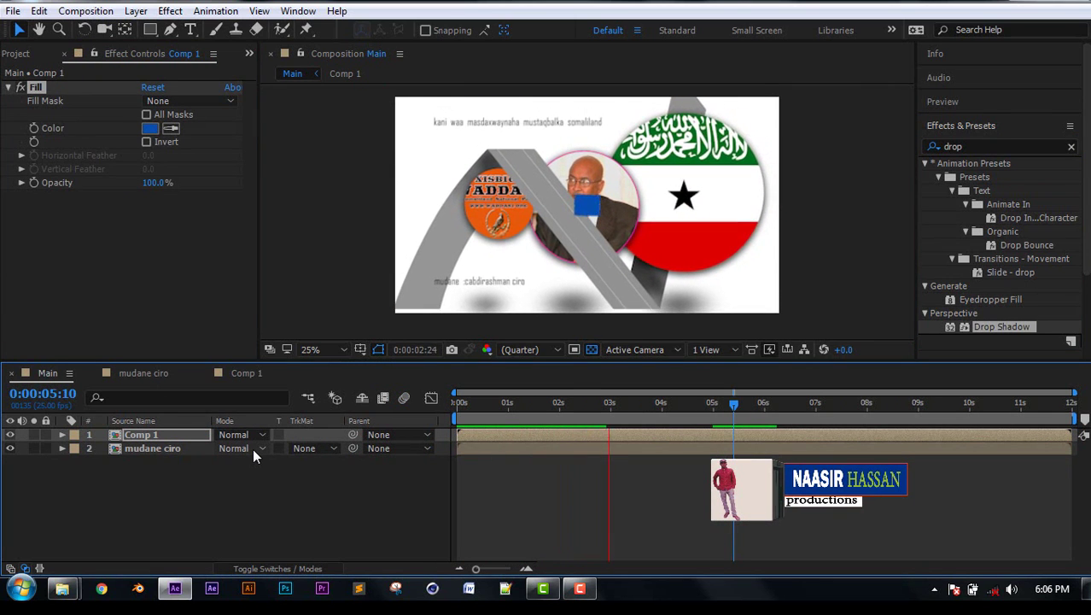
pyautogui.click(189, 497)
pyautogui.click(141, 434)
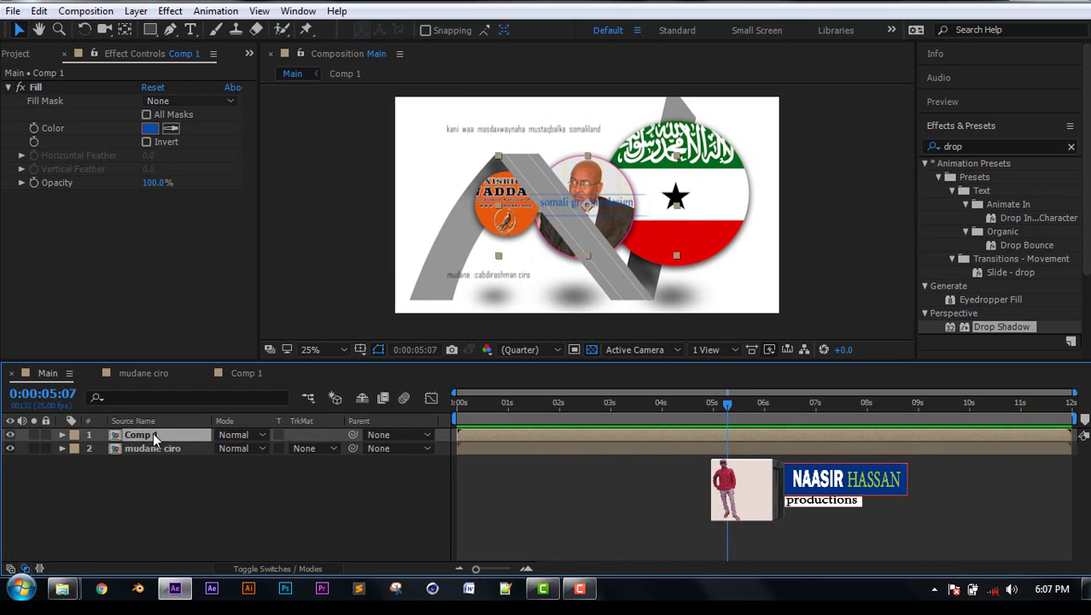
pyautogui.press('s')
pyautogui.moveTo(243, 448); pyautogui.dragTo(299, 511)
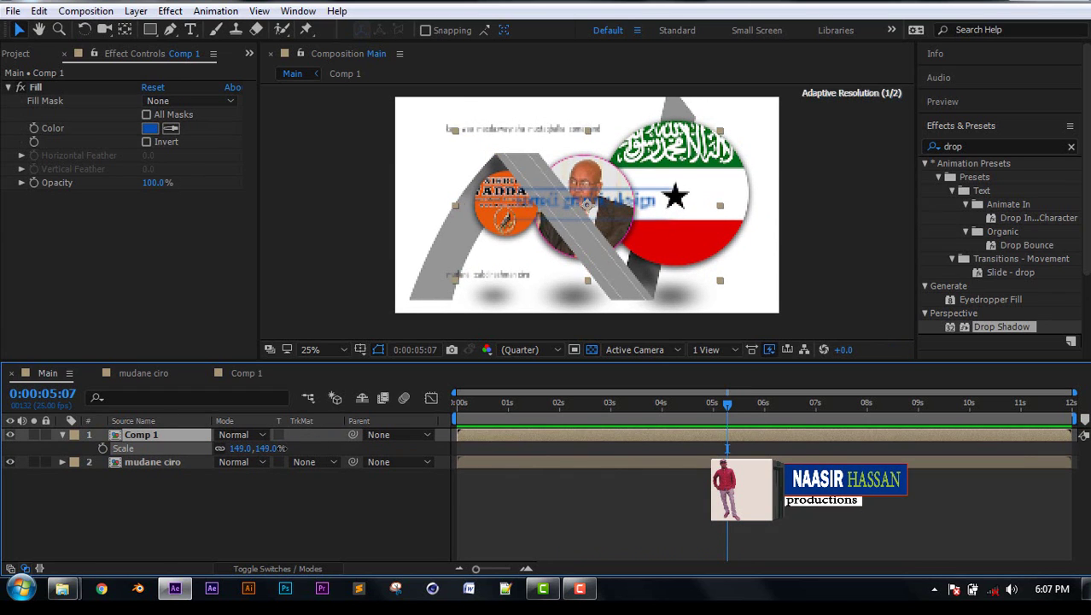
pyautogui.press('space')
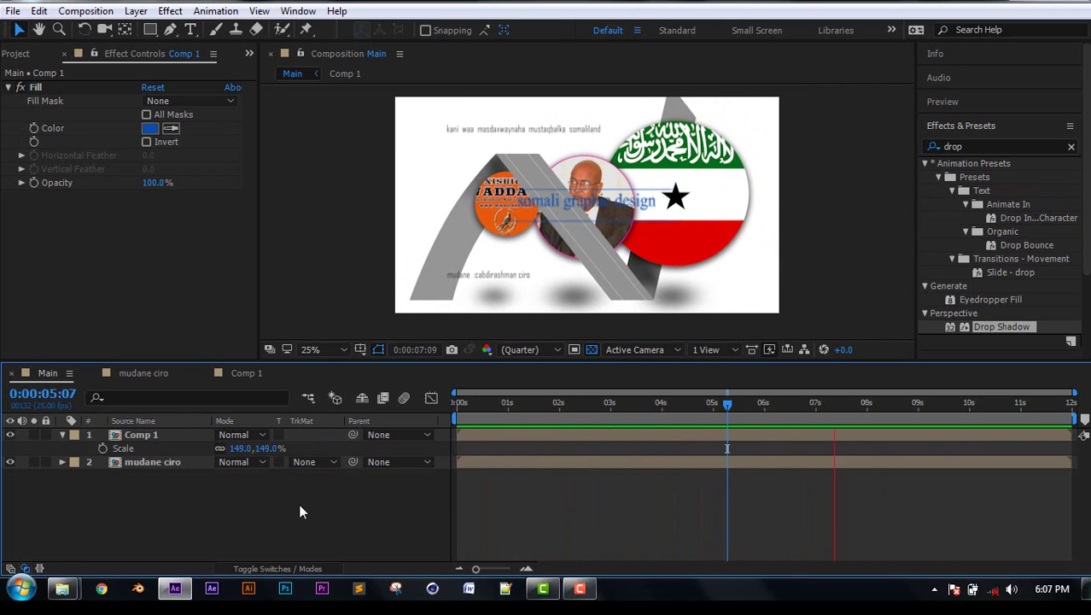
# Rename the Comp 1 composition to 'imanaya'
pyautogui.click(15, 55)
pyautogui.rightClick(64, 202)
pyautogui.click(119, 458)
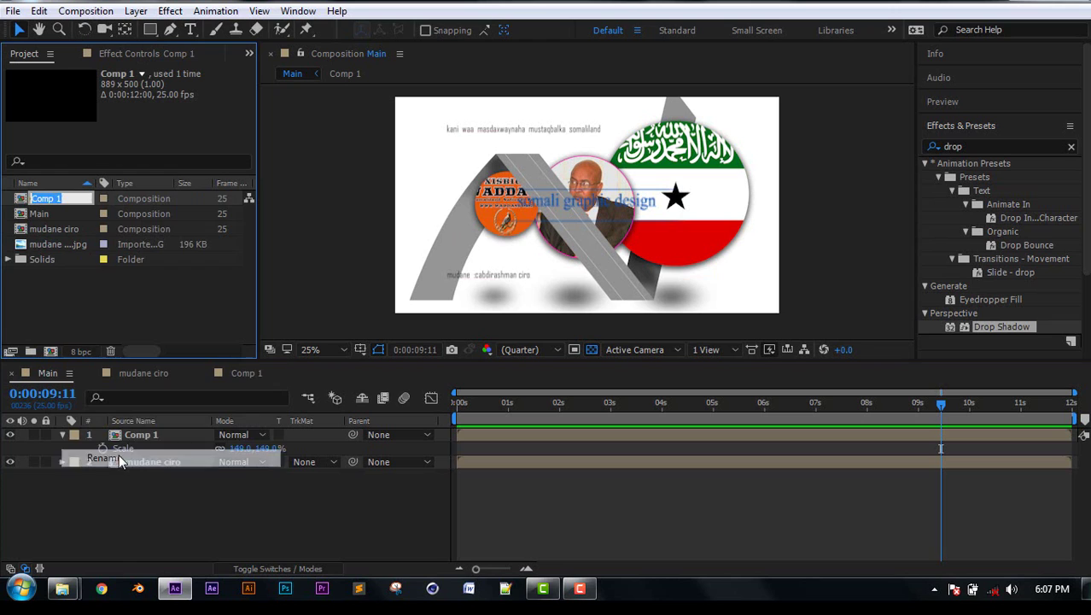
pyautogui.write('imanaya')
pyautogui.press('Return')
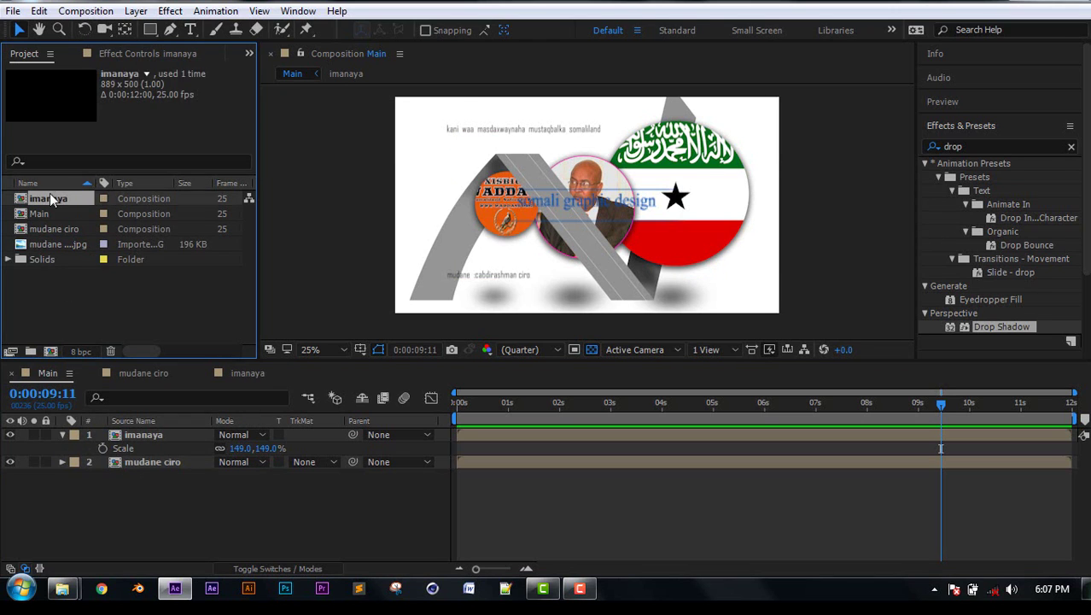
# Duplicate imanaya and rename the copy 'tagaya'
pyautogui.click(38, 11)
pyautogui.click(78, 216)
pyautogui.rightClick(67, 215)
pyautogui.click(128, 472)
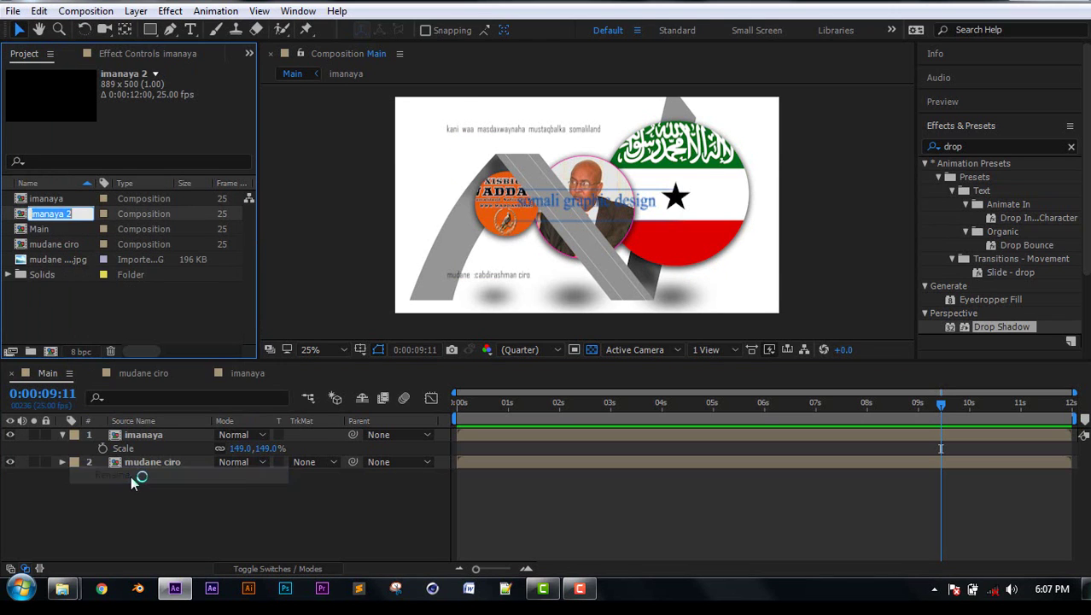
pyautogui.write('tagaya')
pyautogui.press('Return')
# Time-reverse all scale and mask keyframes in tagaya, then return to Main
pyautogui.doubleClick(47, 274)
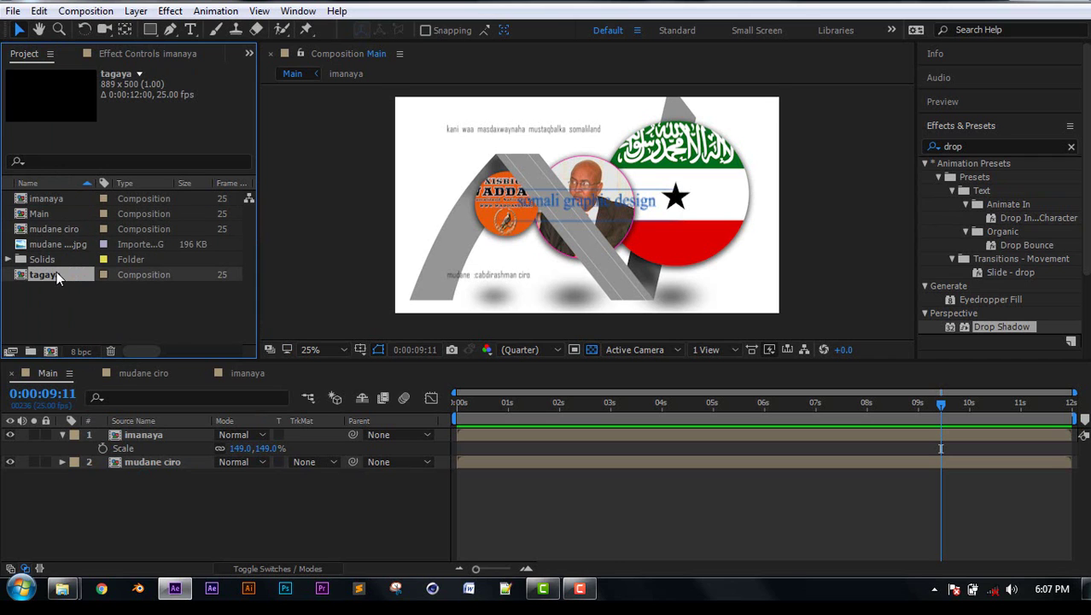
pyautogui.press('u')
pyautogui.moveTo(585, 440); pyautogui.dragTo(694, 478)
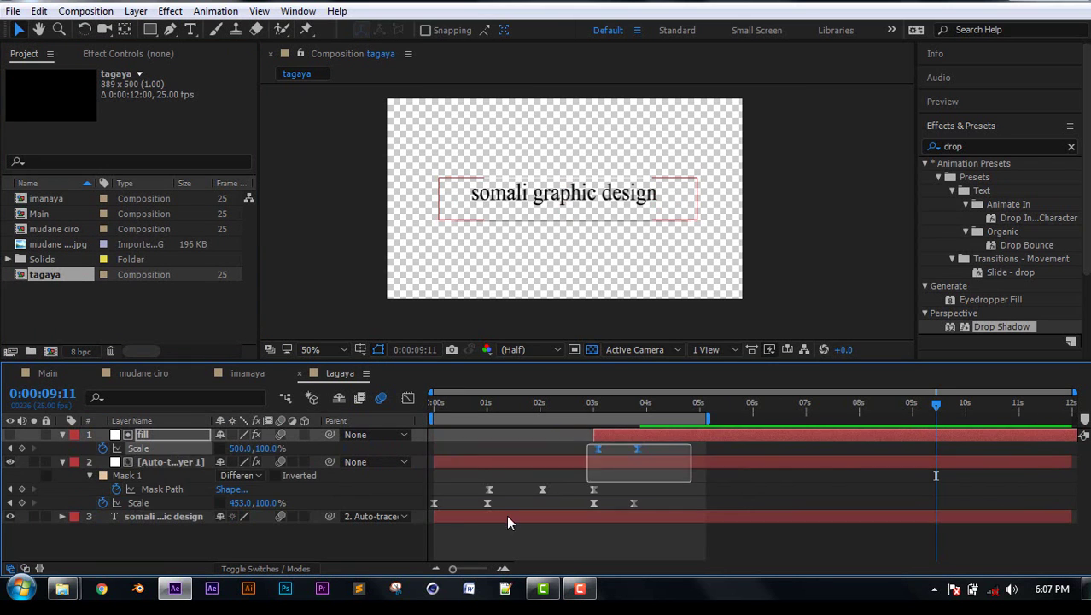
pyautogui.rightClick(600, 521)
pyautogui.moveTo(512, 493)
pyautogui.click(674, 495)
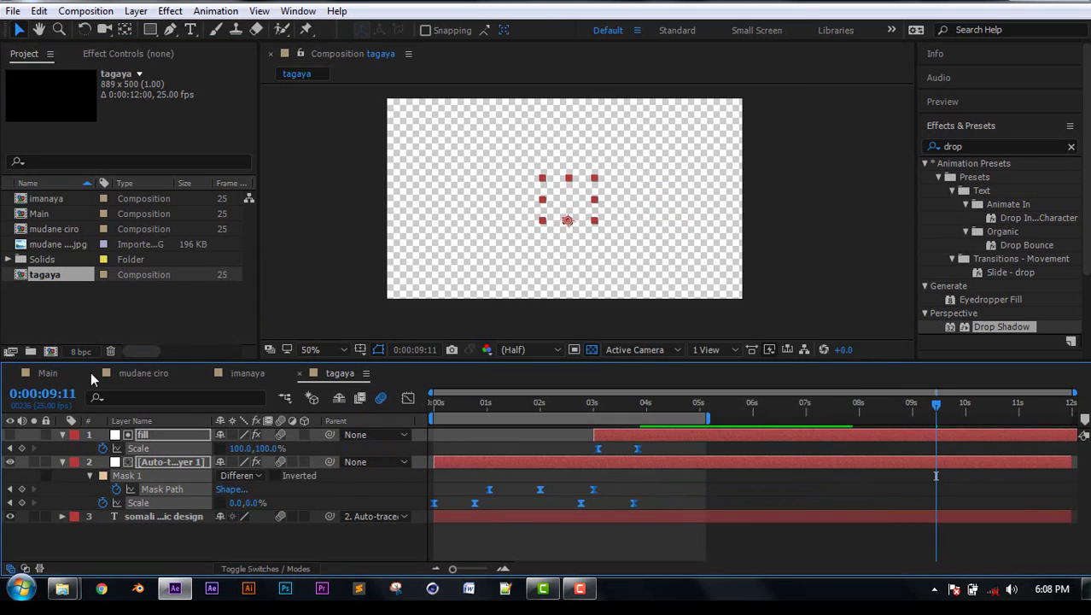
pyautogui.click(46, 373)
pyautogui.click(134, 434)
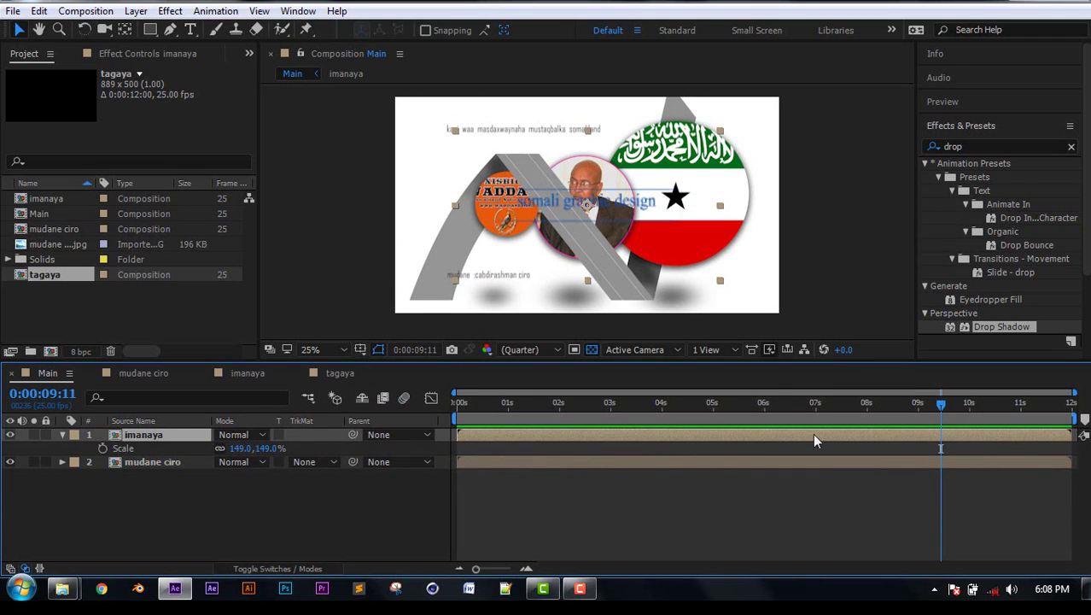
# Set the Main composition's duration to 0:00:15:00 and fit the timeline in view
pyautogui.rightClick(328, 487)
pyautogui.click(434, 325)
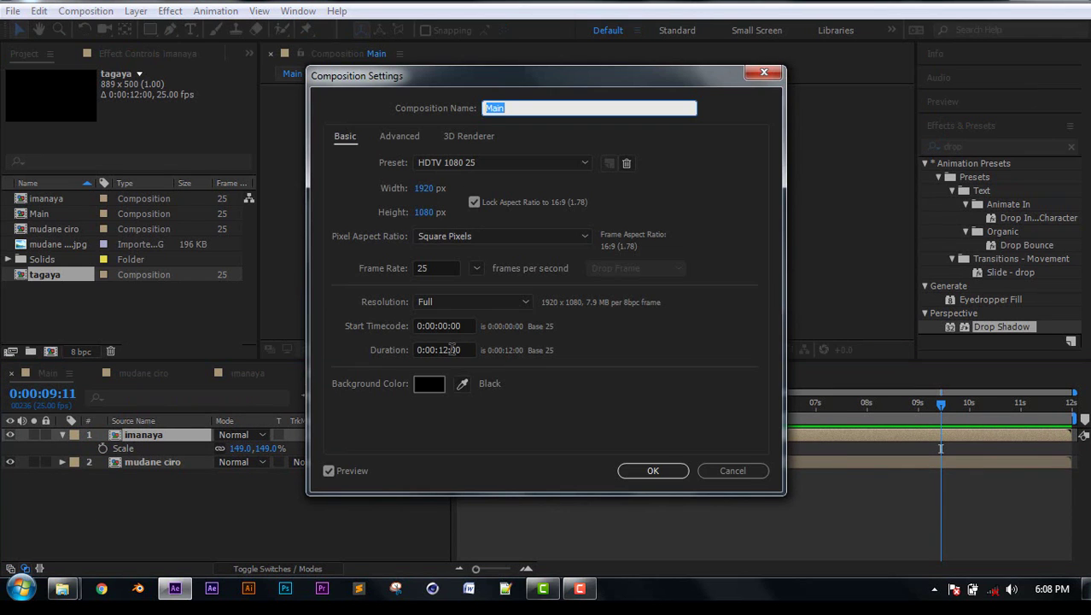
pyautogui.click(442, 350)
pyautogui.write('5')
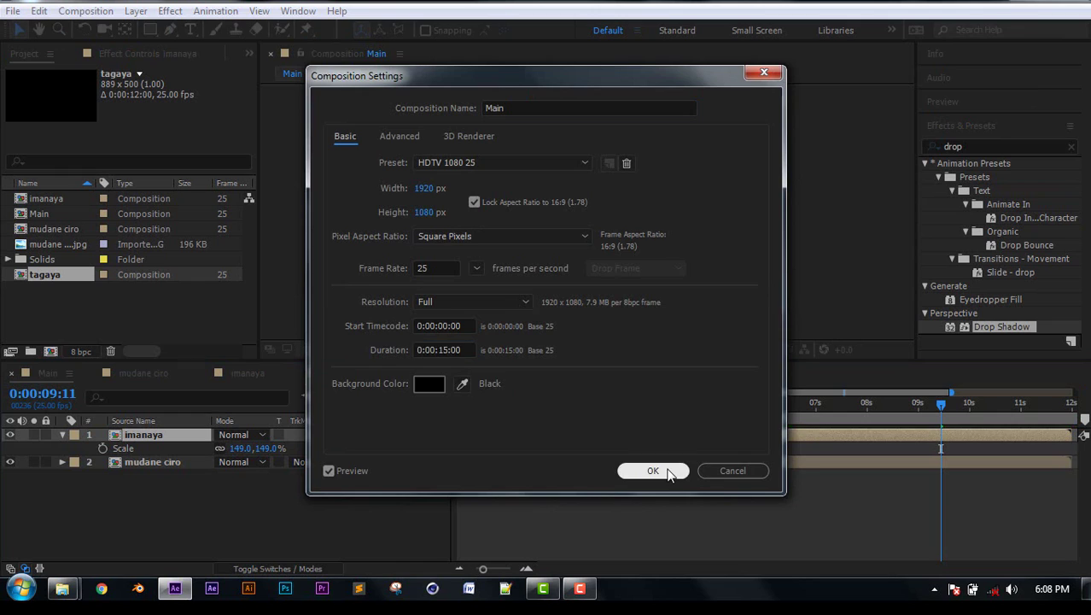
pyautogui.click(657, 471)
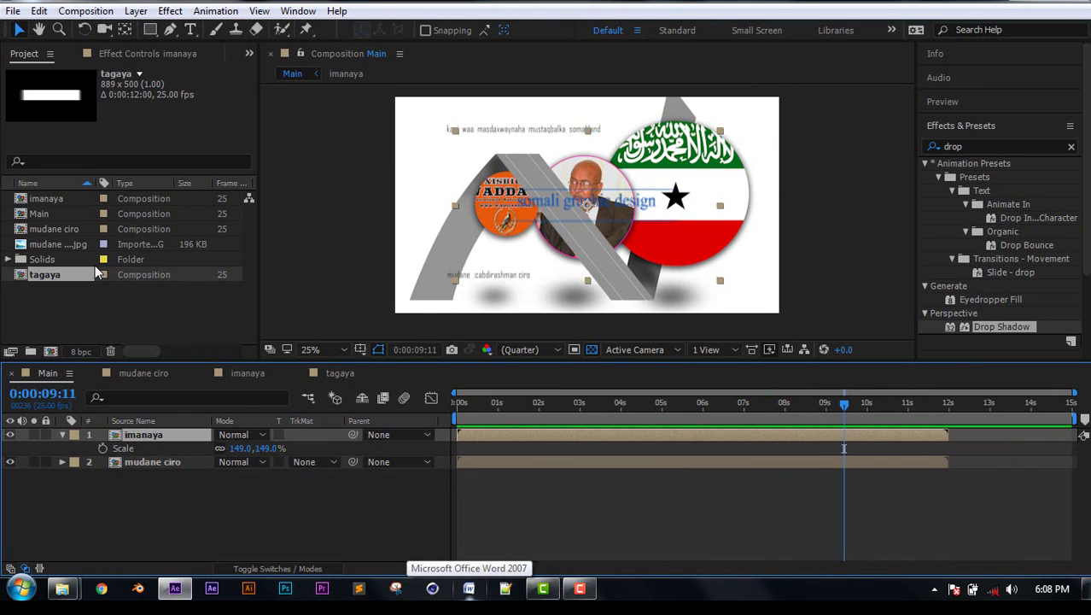
pyautogui.press(';')
# Add tagaya as Main's top layer starting near 12 s and preview
pyautogui.moveTo(132, 410); pyautogui.dragTo(109, 435)
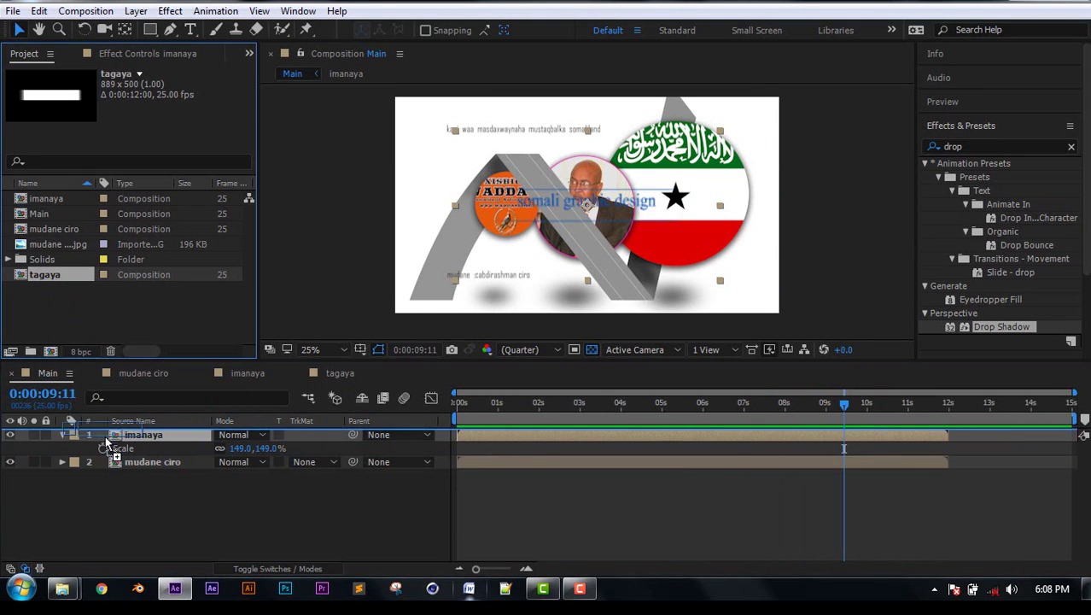
pyautogui.moveTo(523, 443); pyautogui.dragTo(1015, 441)
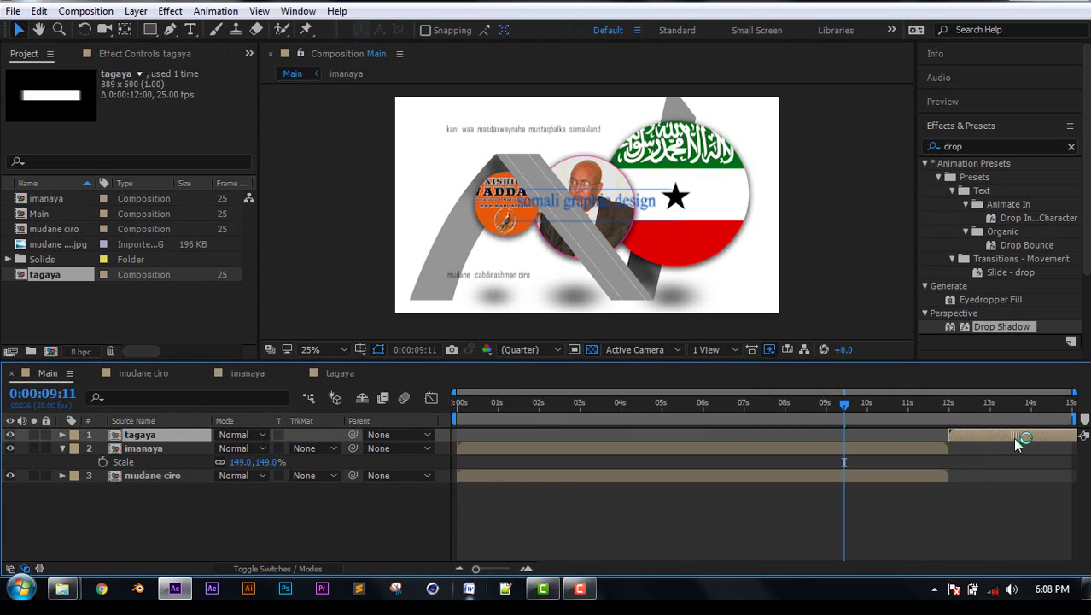
pyautogui.press('space')
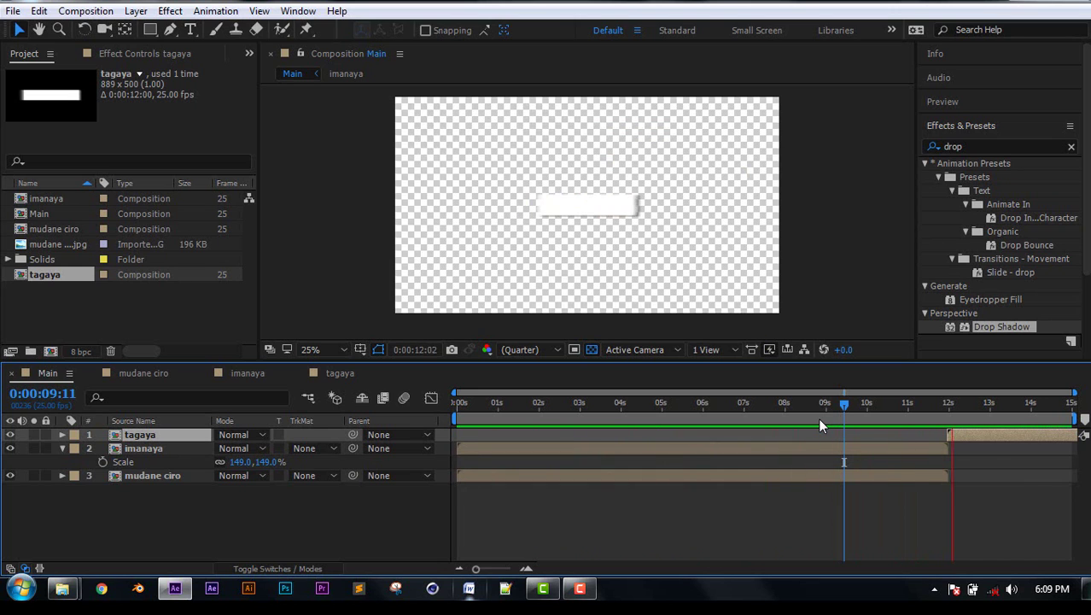
pyautogui.press('space')
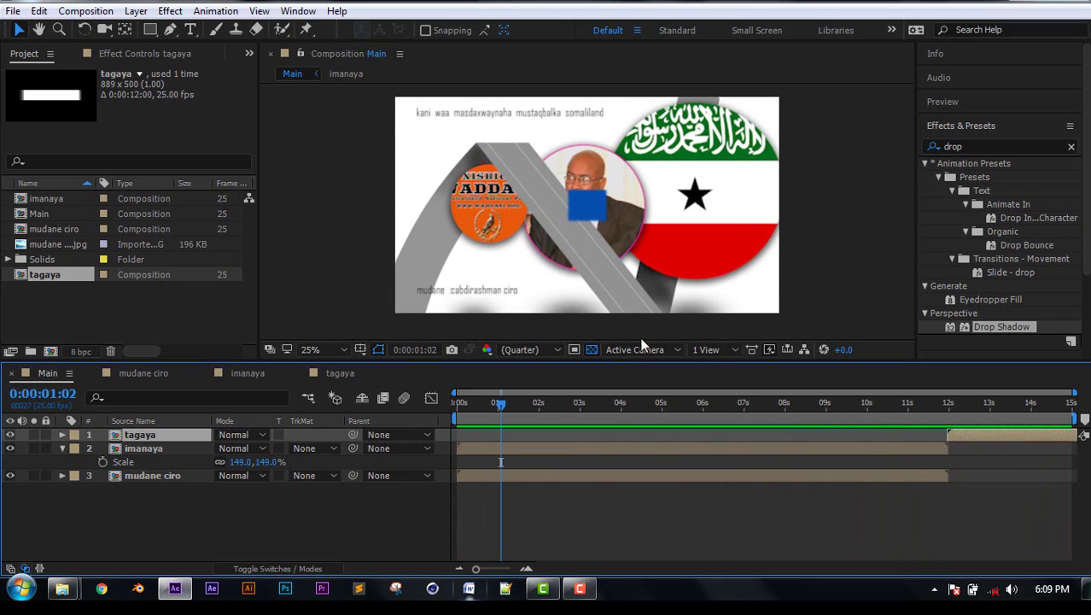